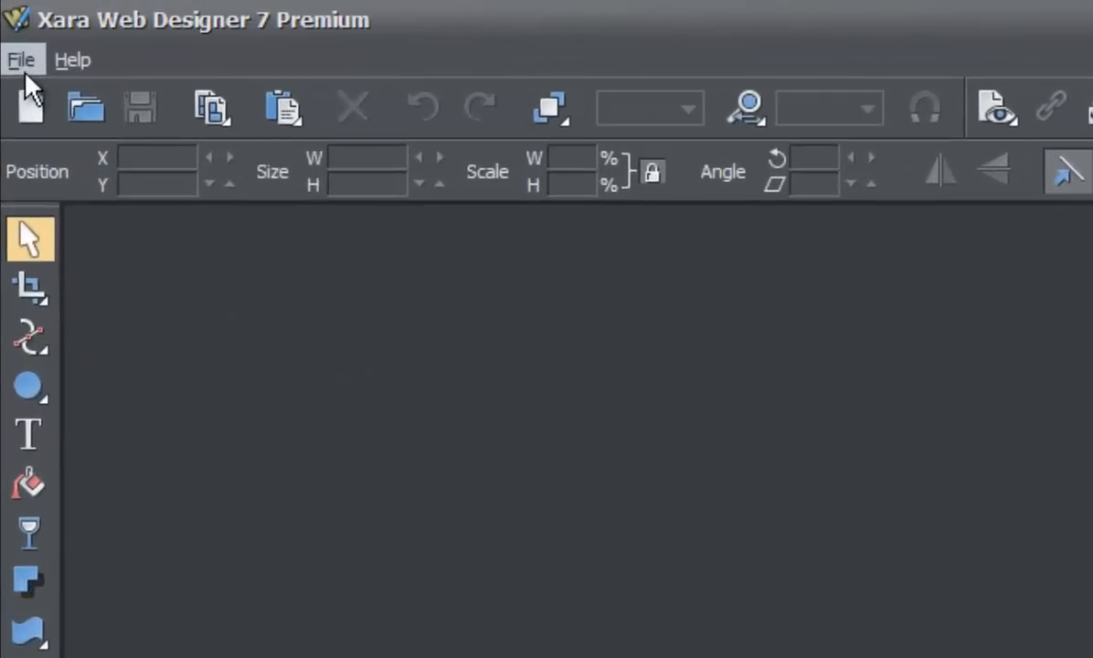
Create a new document from the 640 pix web page (VGA) template and close it.
left_click(21, 61)
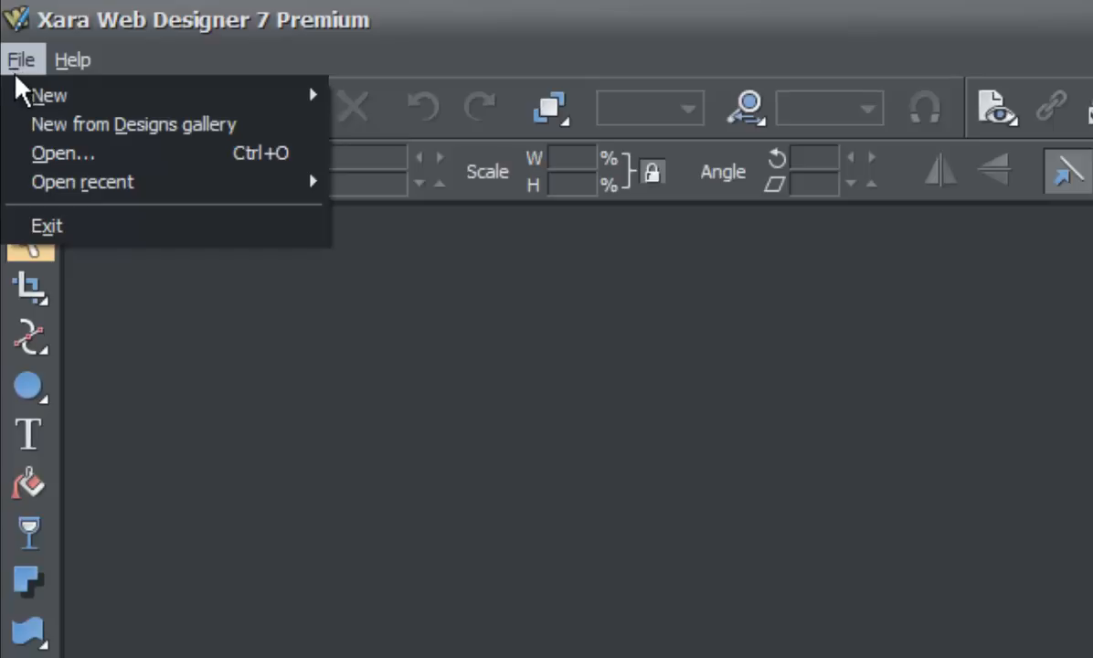
mouse_move(26, 99)
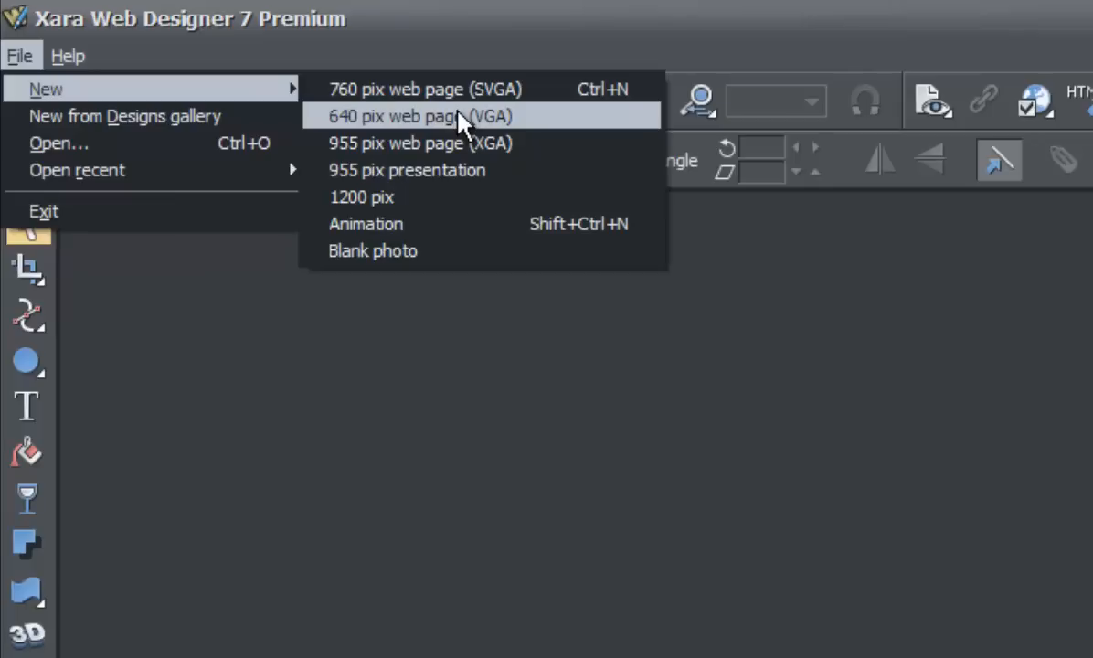
left_click(530, 117)
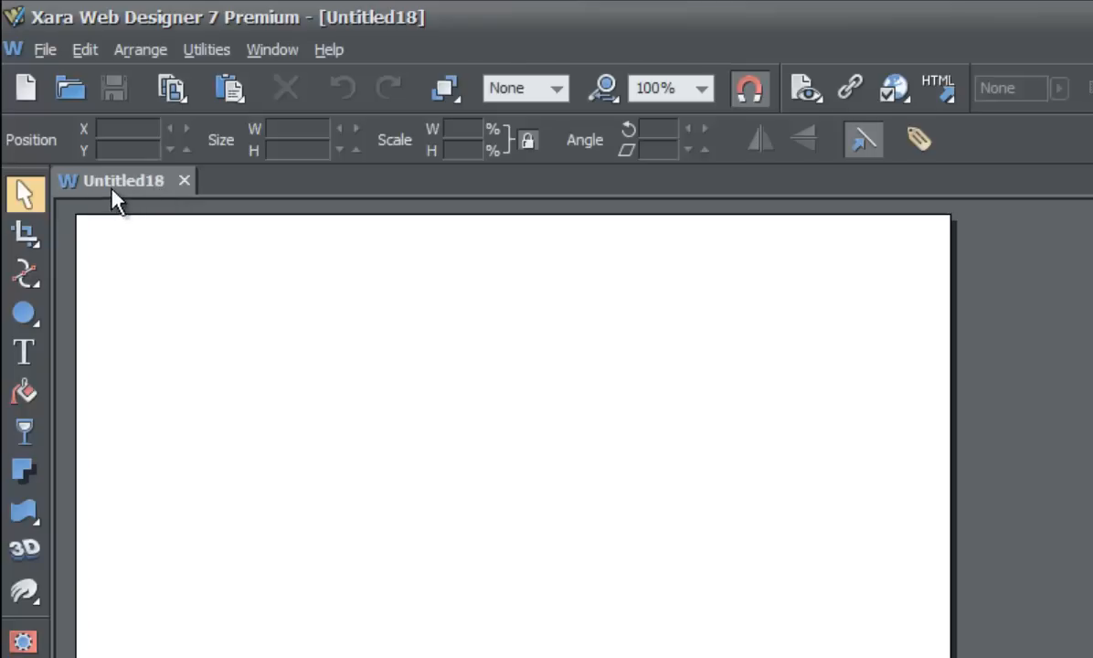
left_click(185, 182)
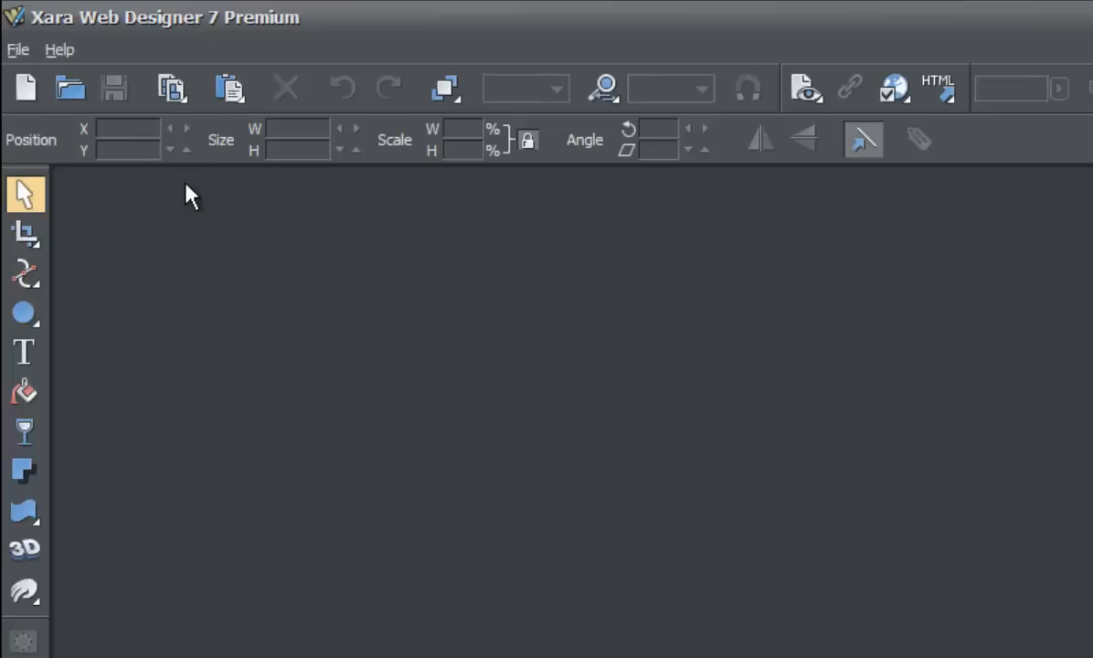
Create a new document from the 760 pix web page (SVGA) template and close it.
left_click(15, 48)
mouse_move(56, 51)
mouse_move(16, 49)
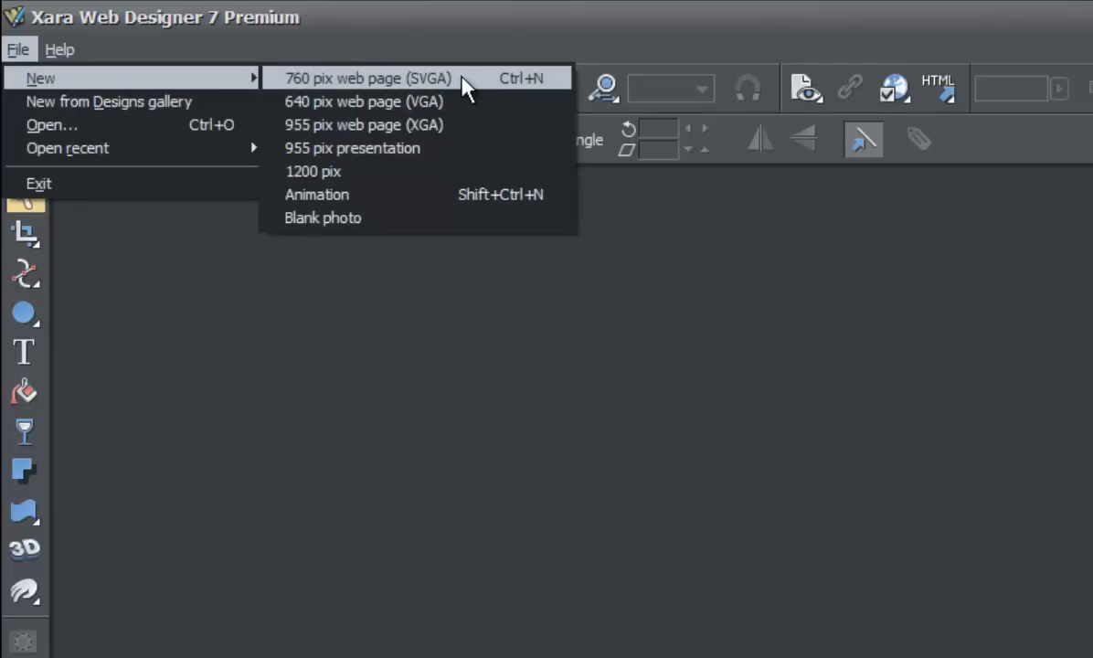
left_click(466, 88)
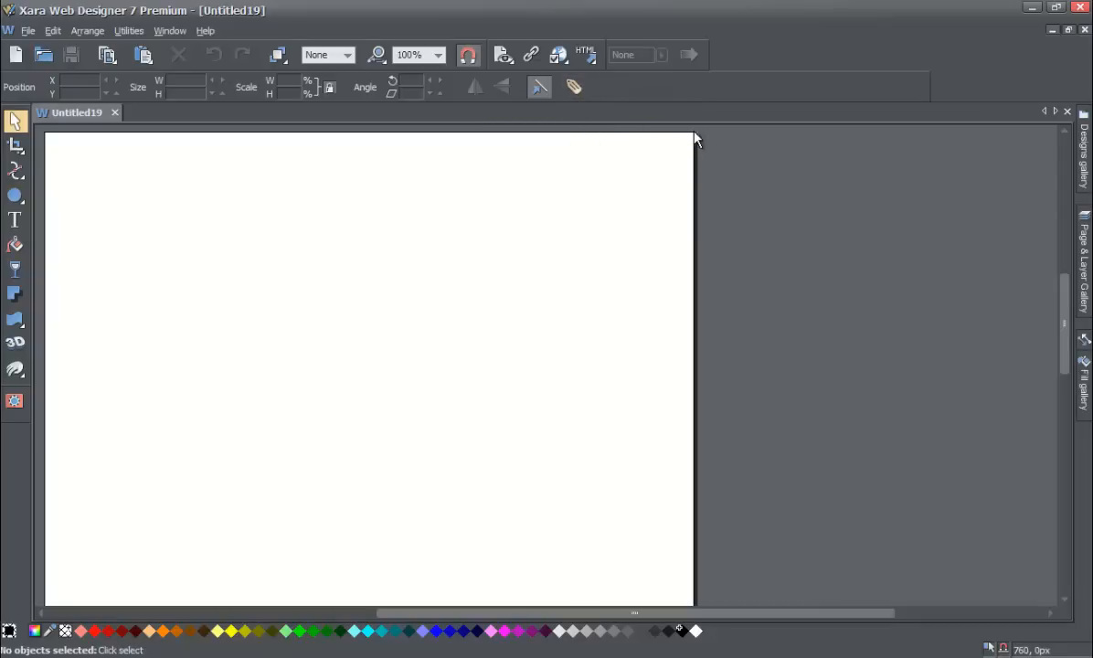
left_click(116, 112)
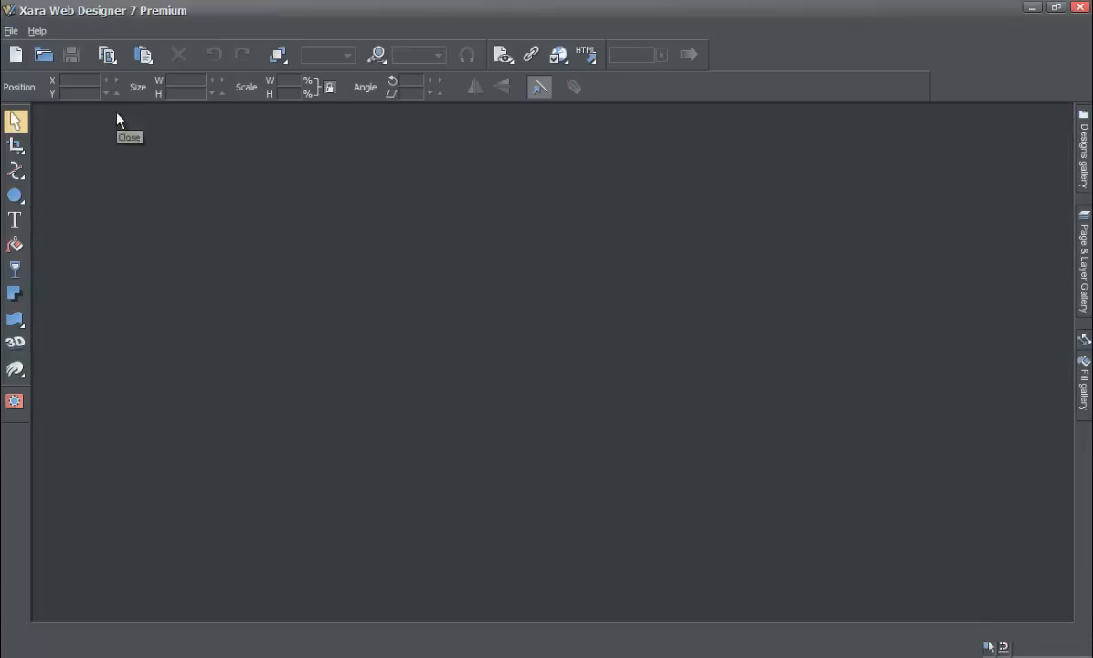
Create a new document from the 955 pix web page (XGA) template and close it.
left_click(11, 30)
mouse_move(28, 51)
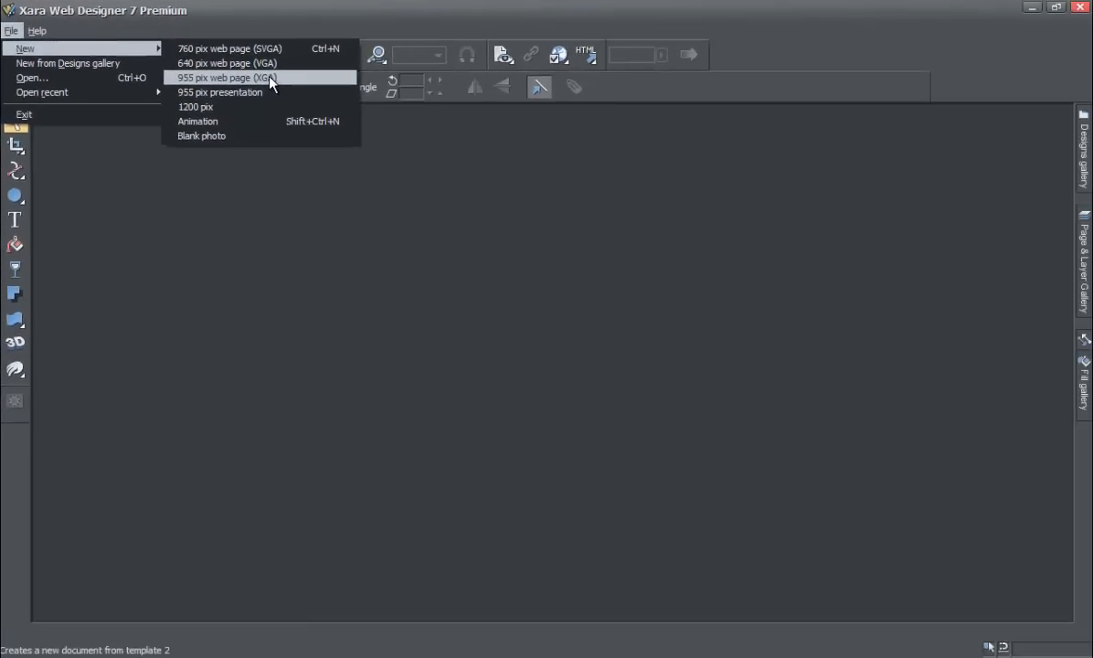
left_click(270, 79)
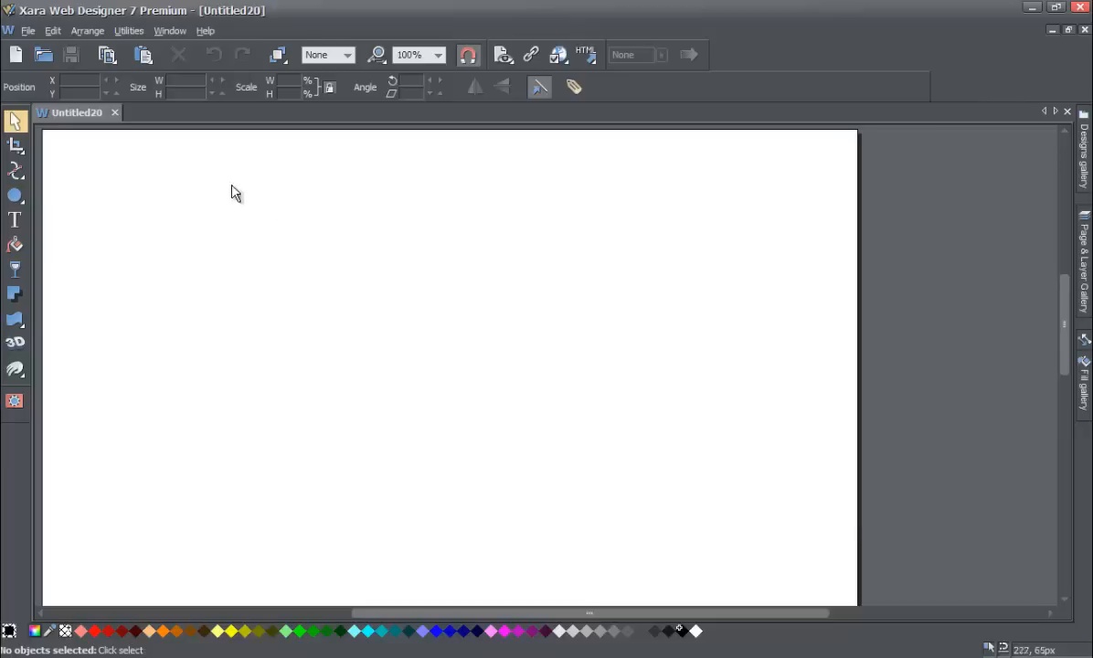
left_click(114, 113)
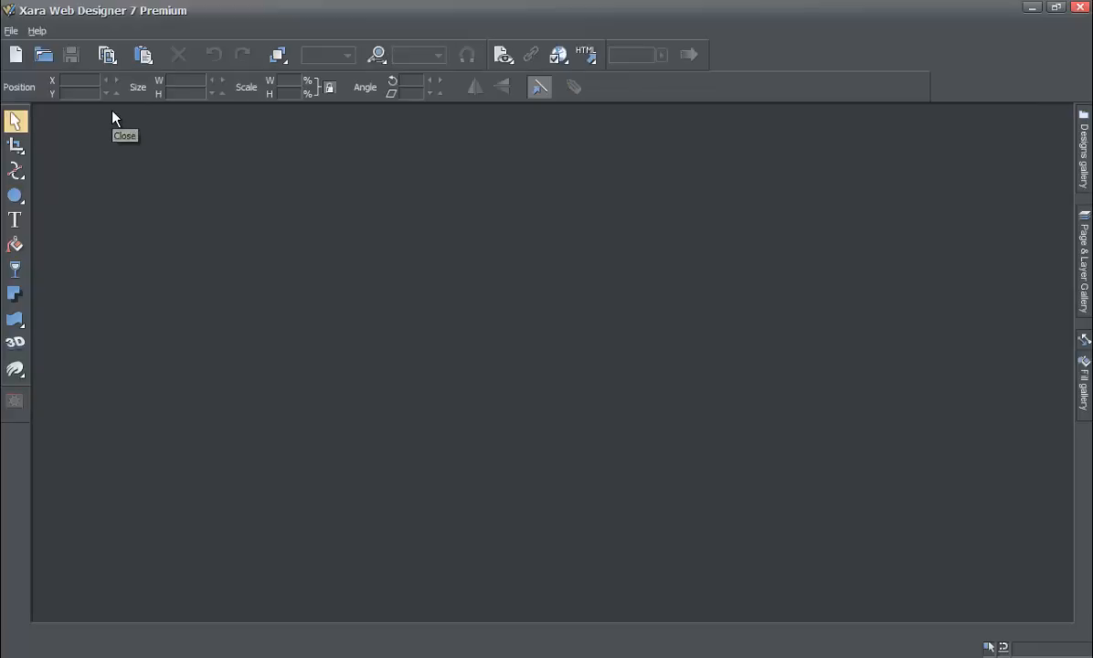
Create a new document from the 760 pix web page (SVGA) template.
left_click(8, 33)
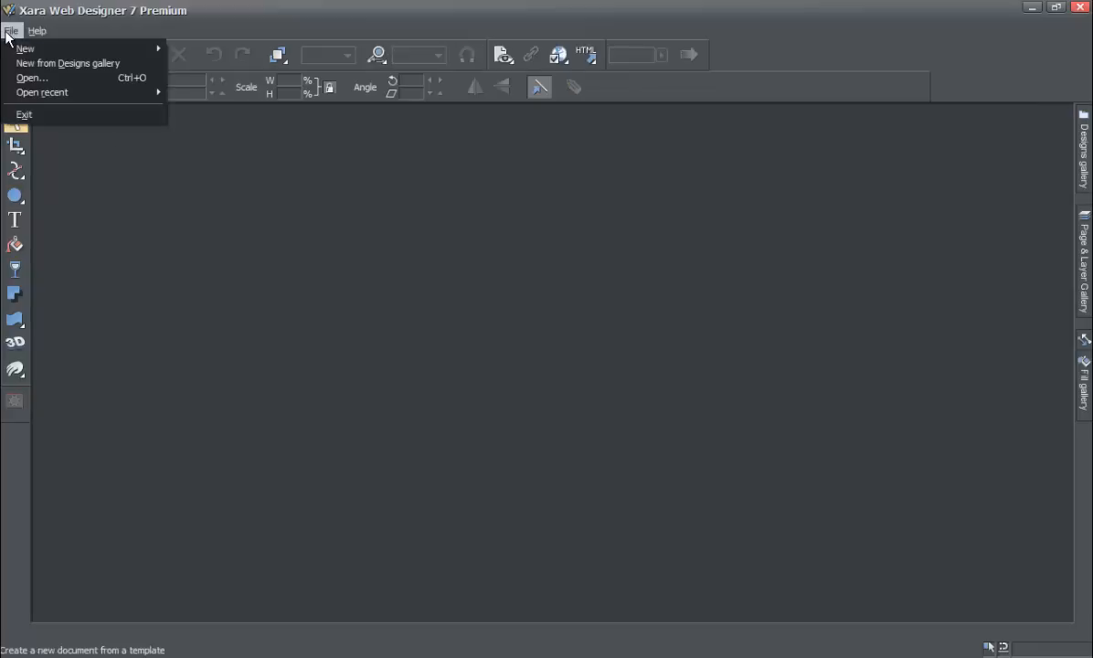
mouse_move(19, 49)
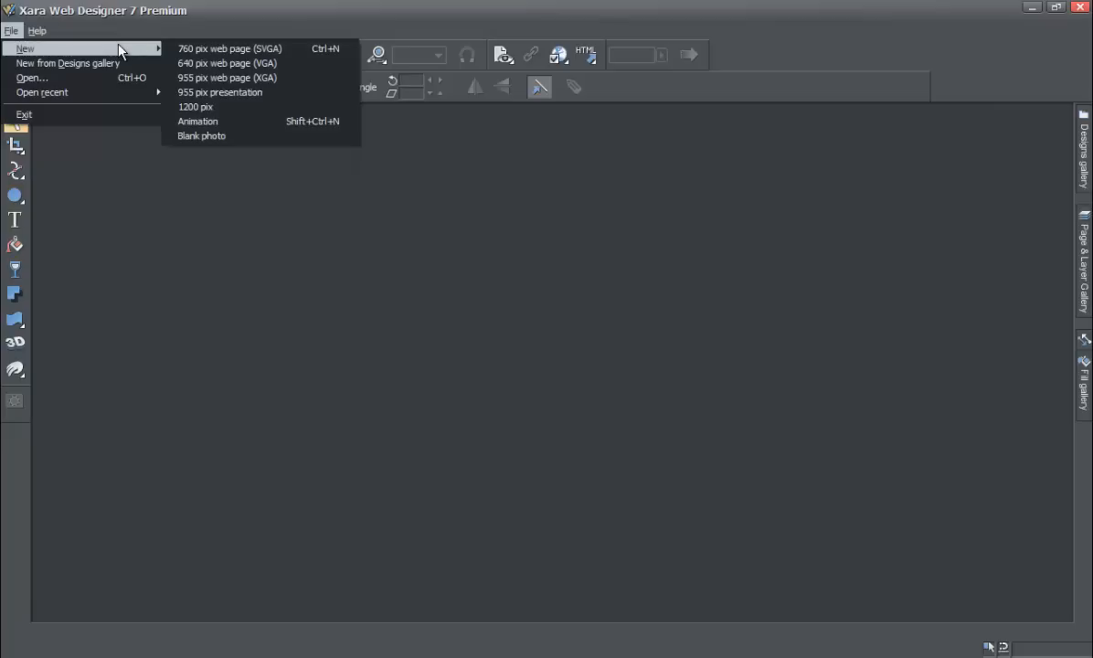
left_click(201, 49)
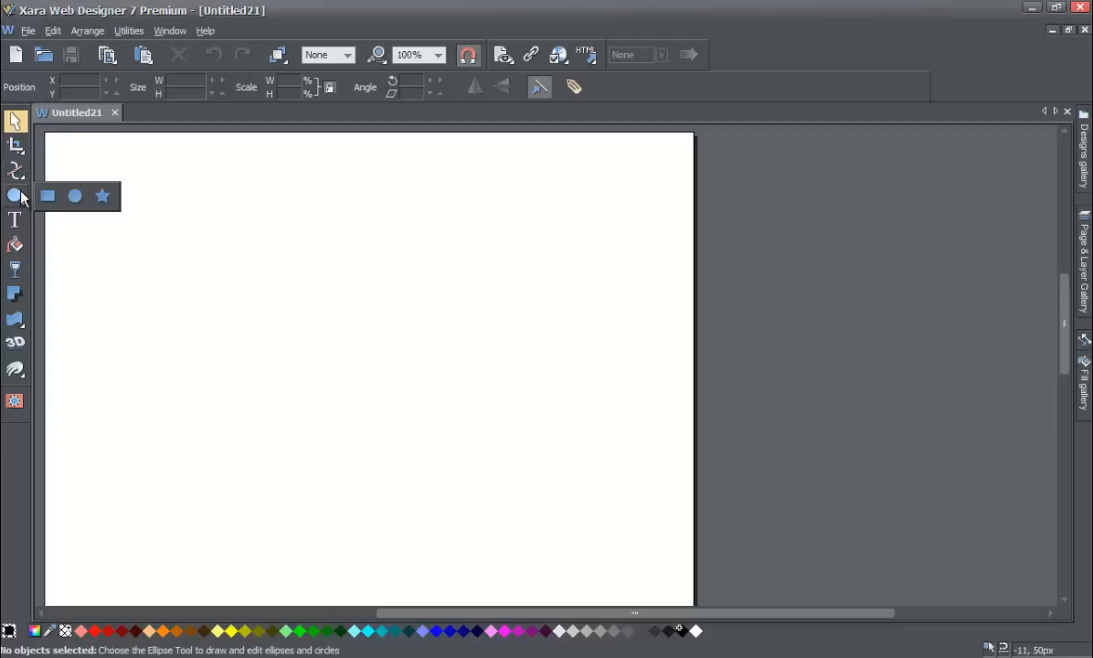
Draw a rounded rectangle on the page with the Rectangle tool, sized about 227 × 182 px.
mouse_move(14, 201)
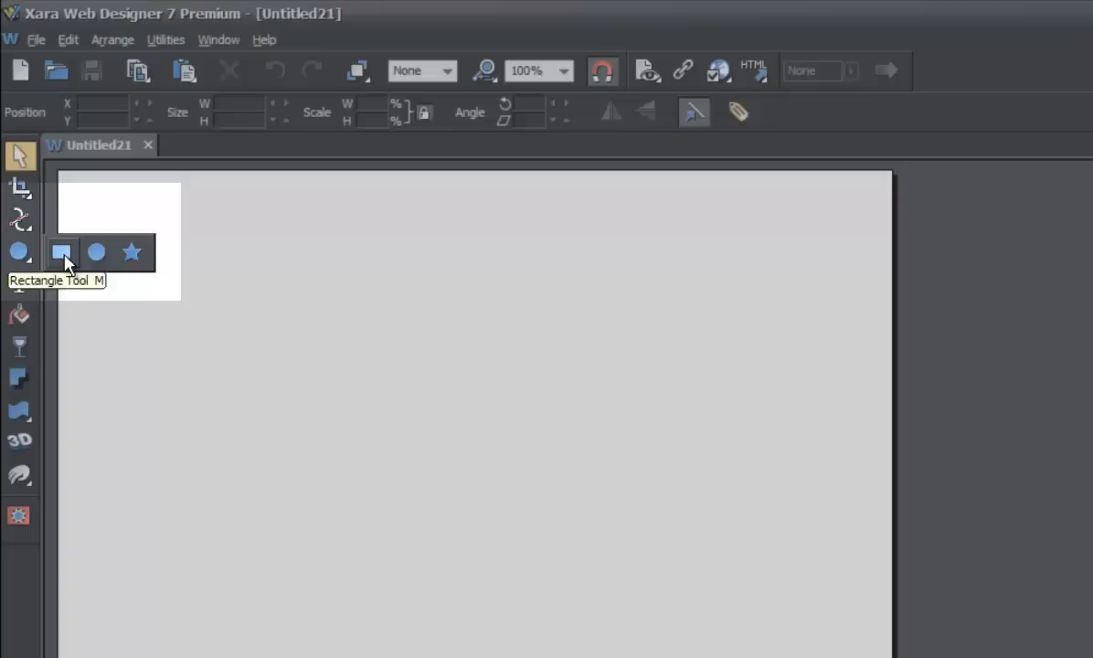
left_click(62, 256)
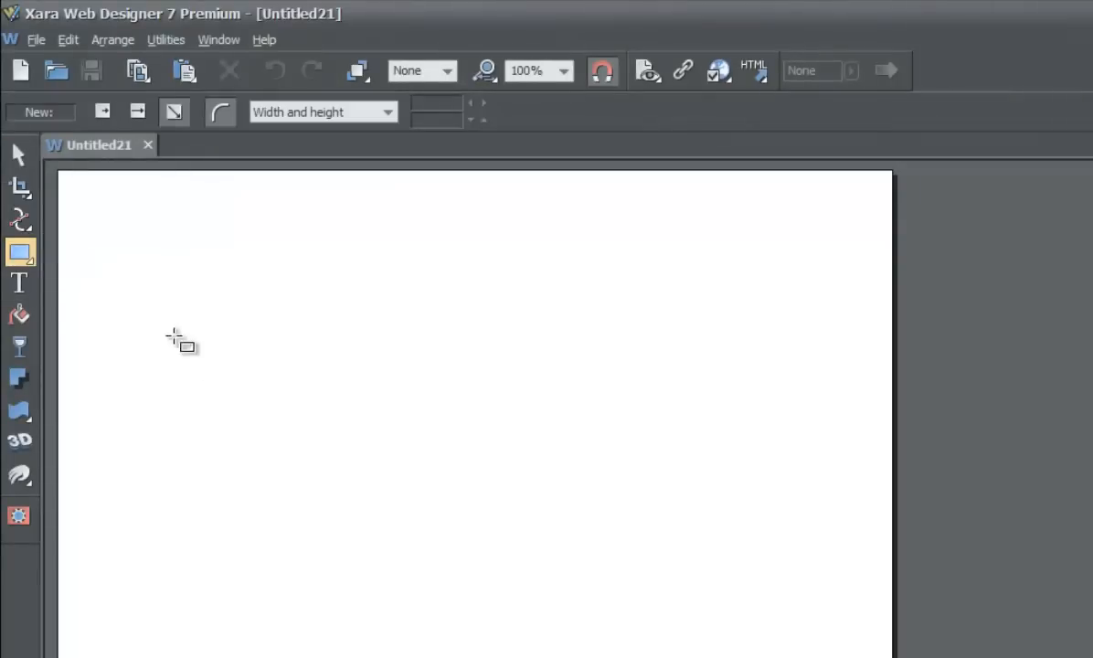
left_click_drag(176, 339, 392, 514)
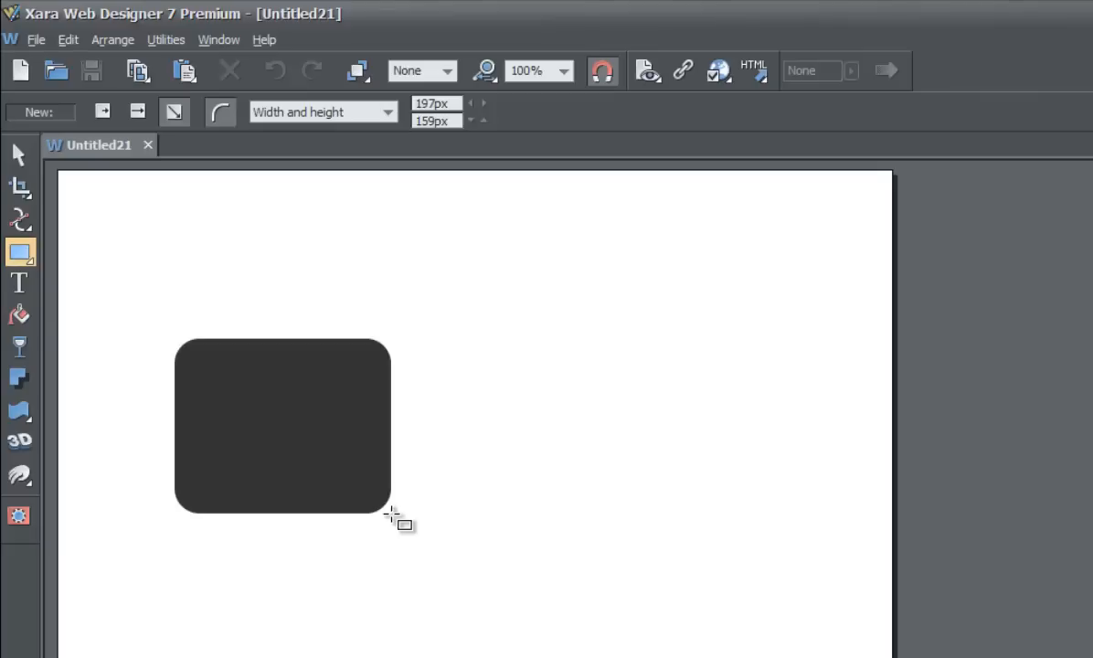
left_click_drag(391, 513, 423, 538)
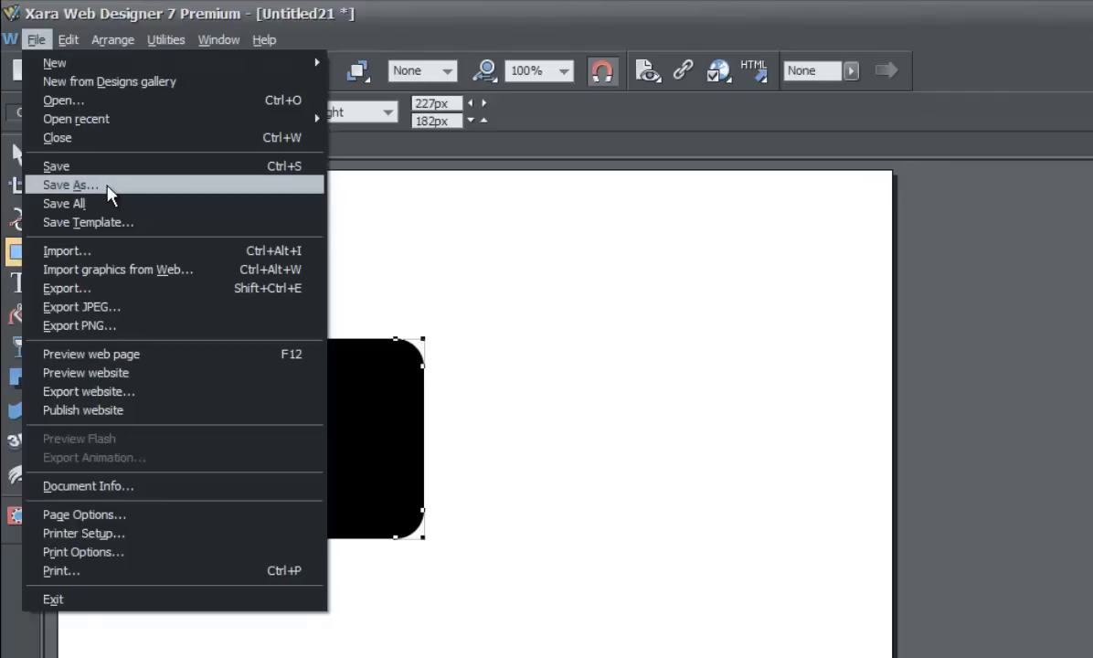
Save the document to the Desktop as Version_01.
left_click(438, 302)
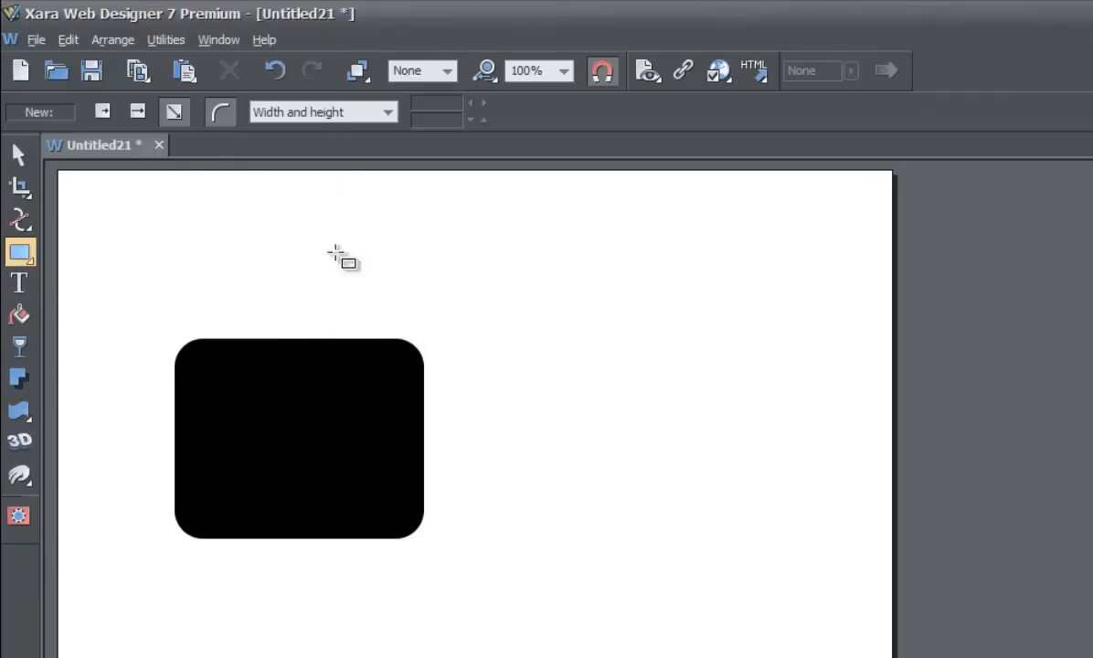
left_click(35, 41)
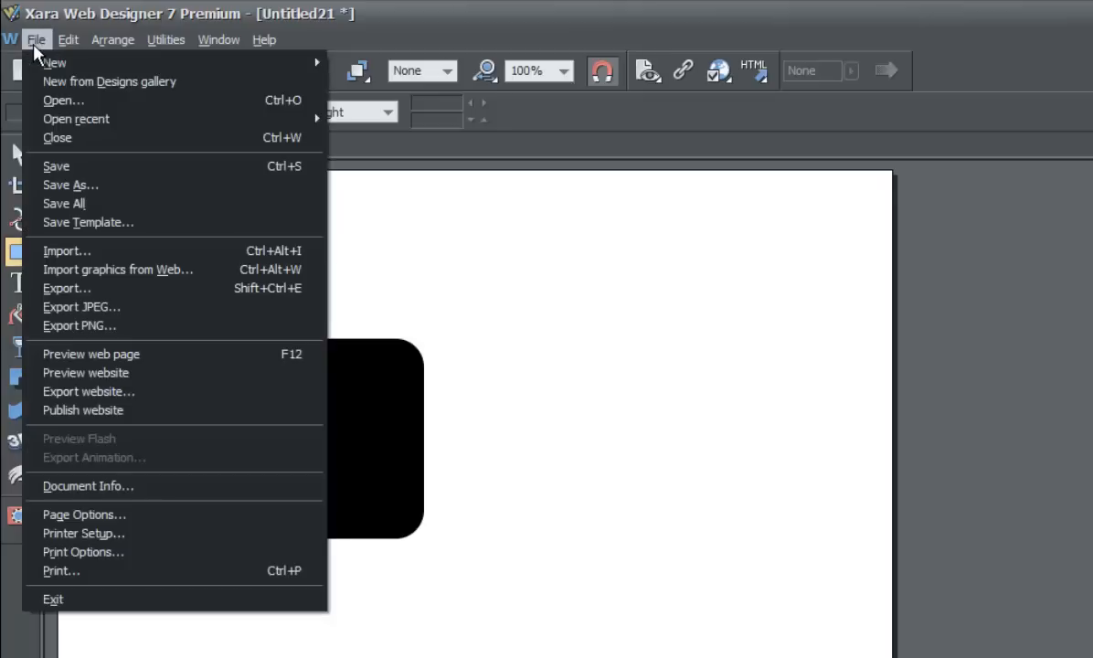
left_click(128, 187)
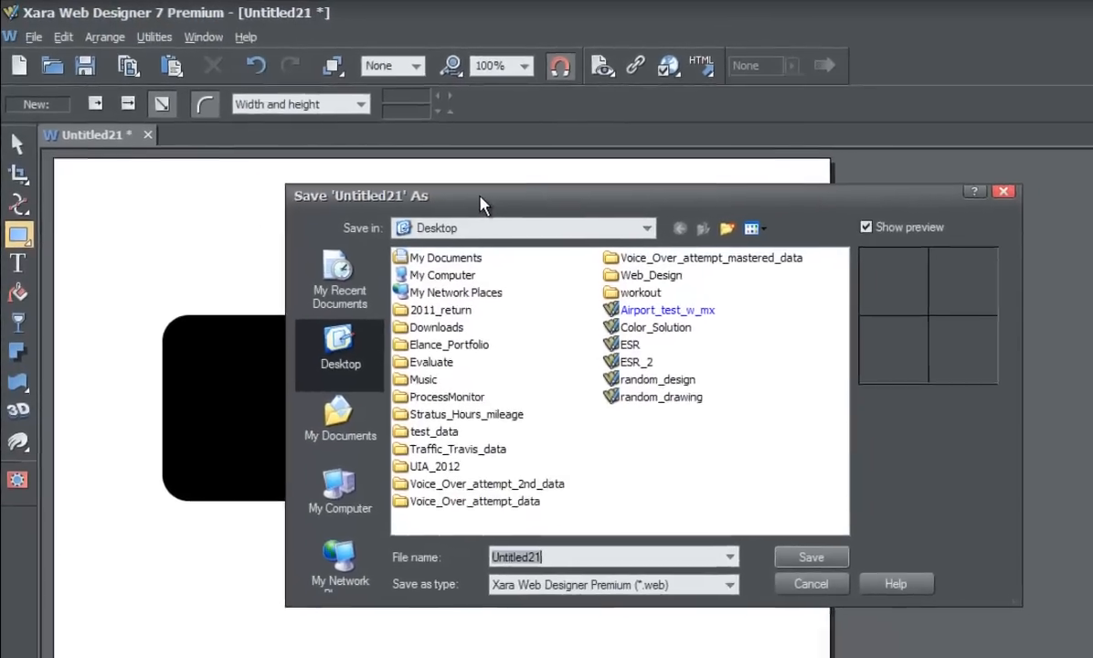
left_click_drag(513, 210, 364, 198)
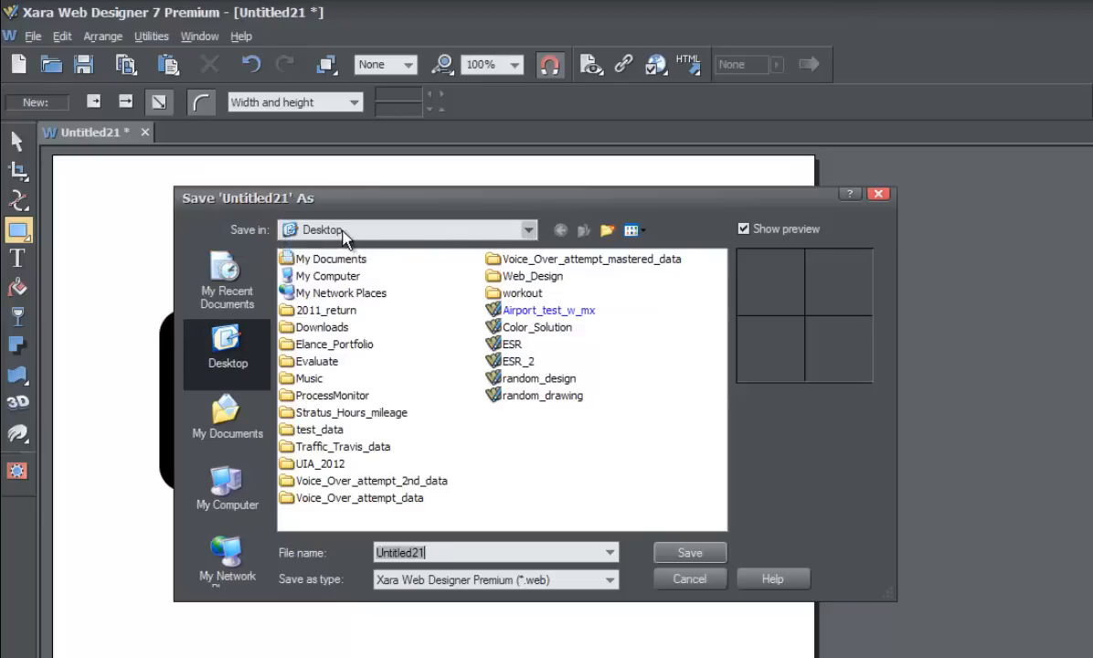
left_click(529, 233)
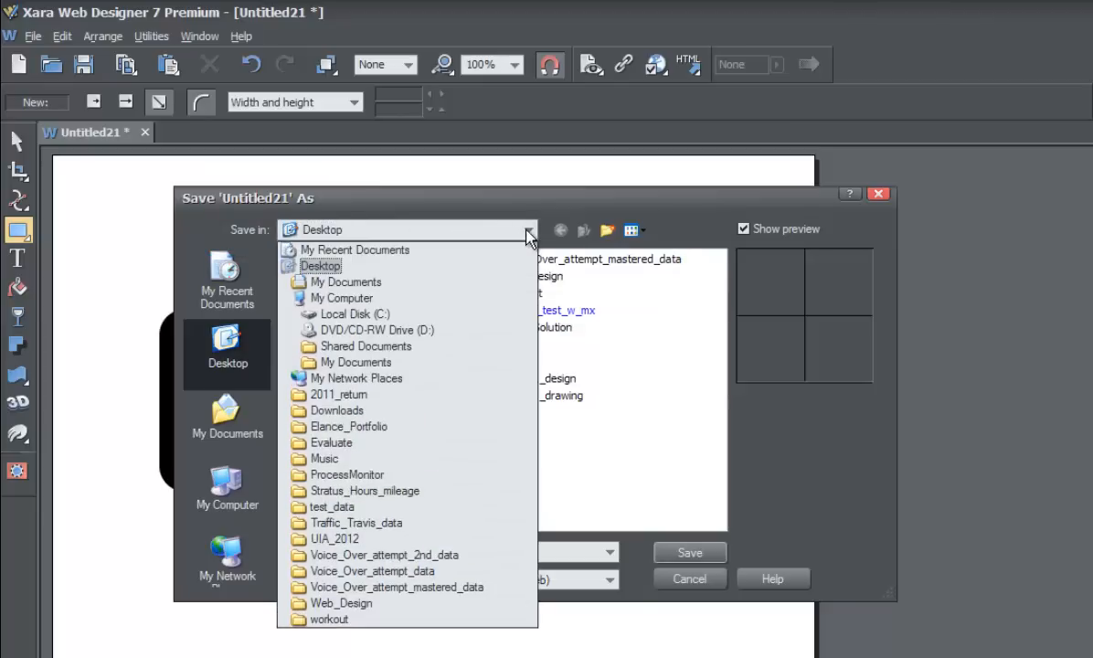
left_click(529, 234)
left_click(529, 234)
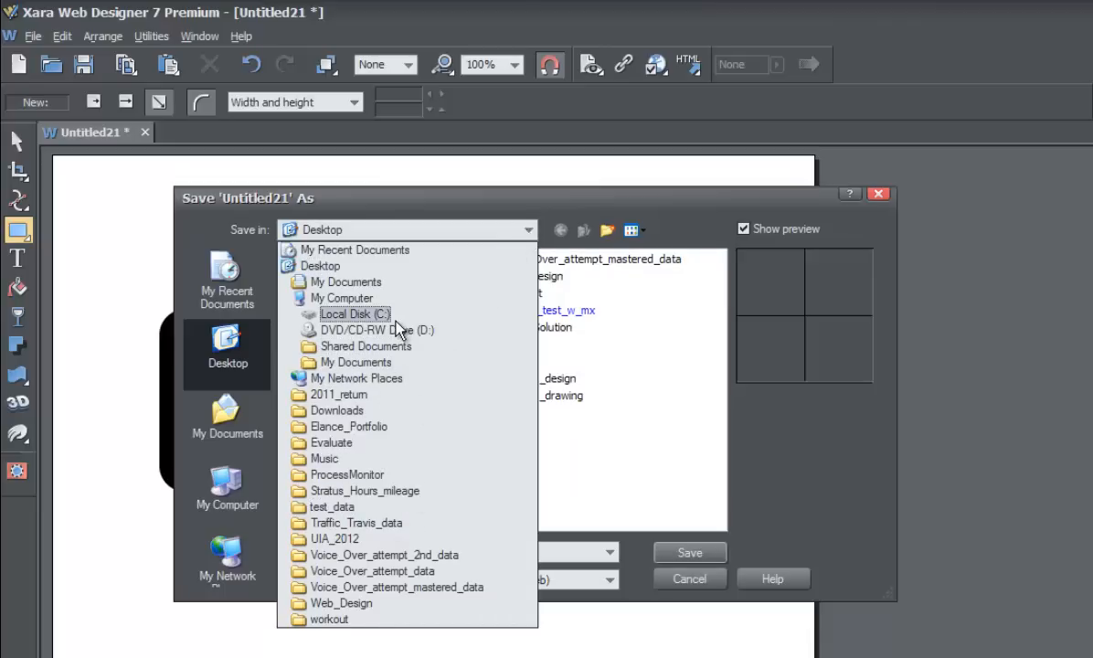
left_click(321, 266)
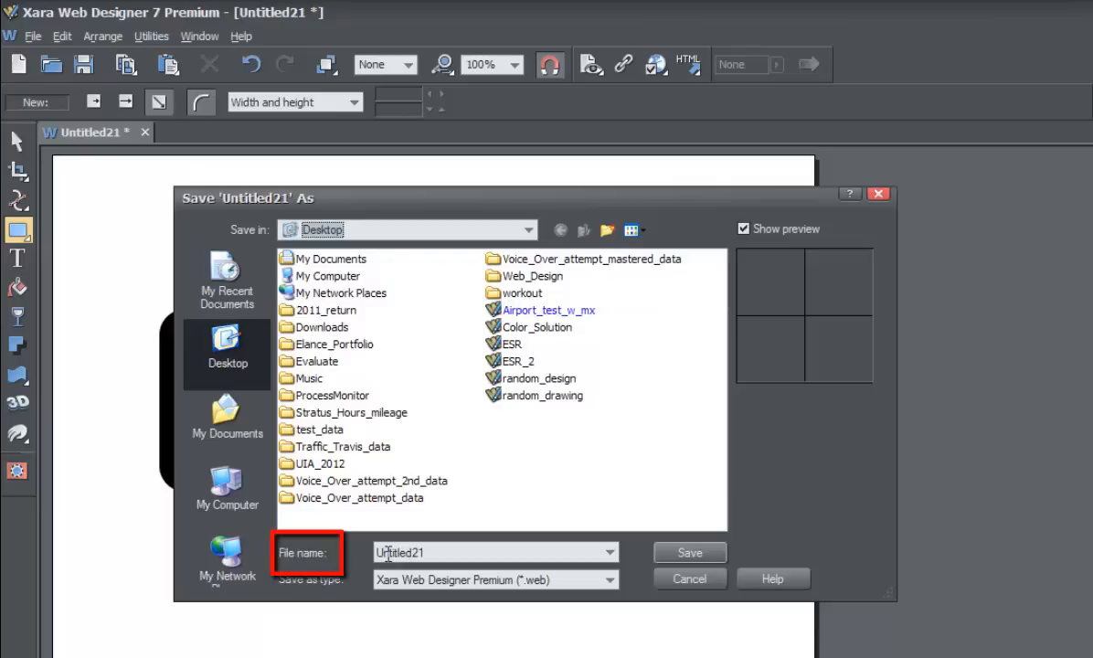
double_click(429, 552)
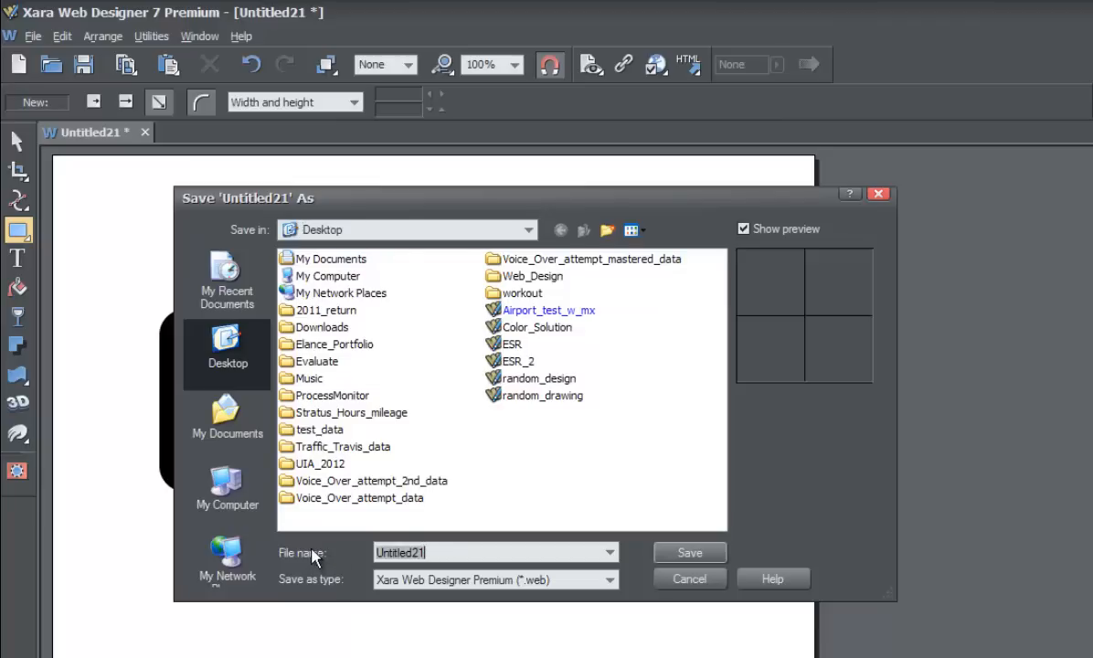
type("Version_01")
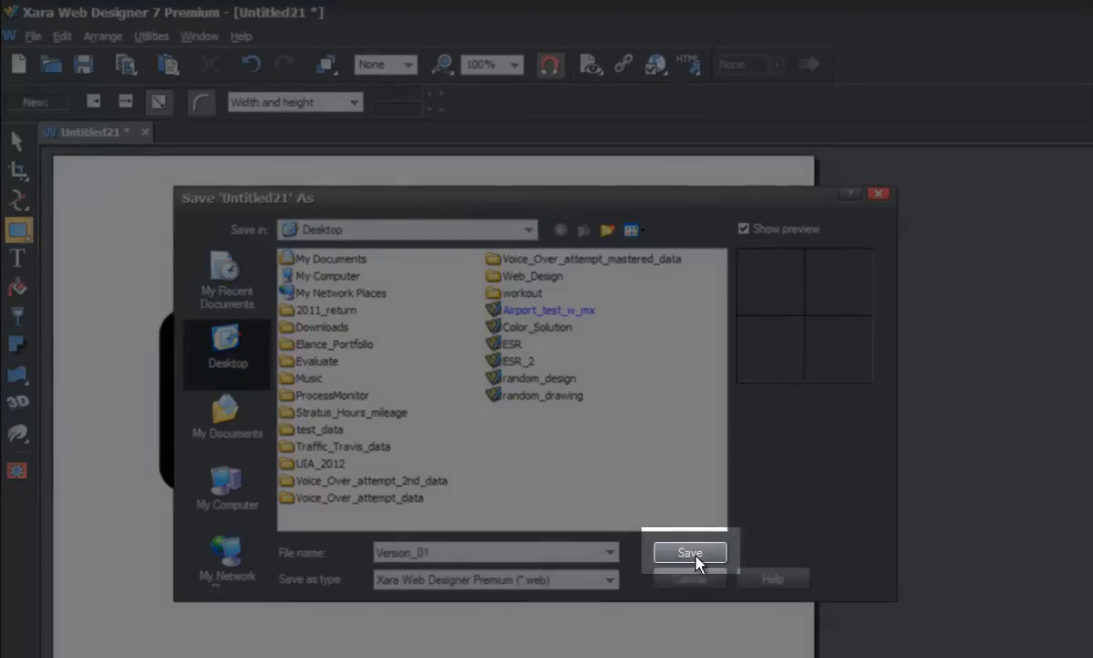
left_click(691, 553)
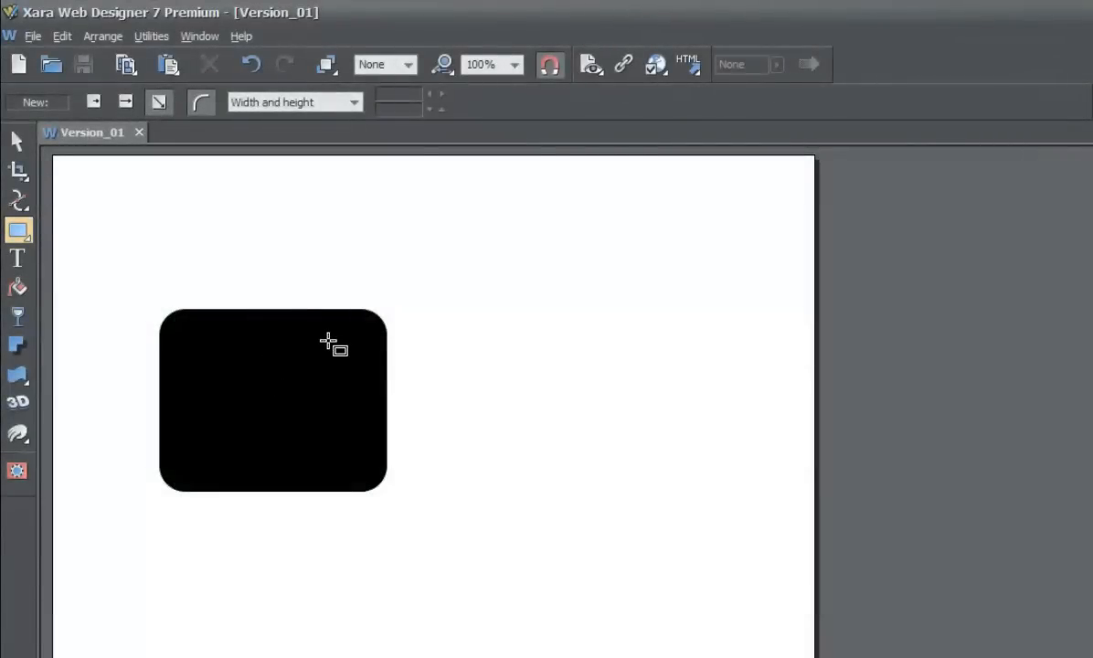
Browse the Open dialog to the Version_01 file on the Desktop, preview it, and cancel.
left_click(37, 38)
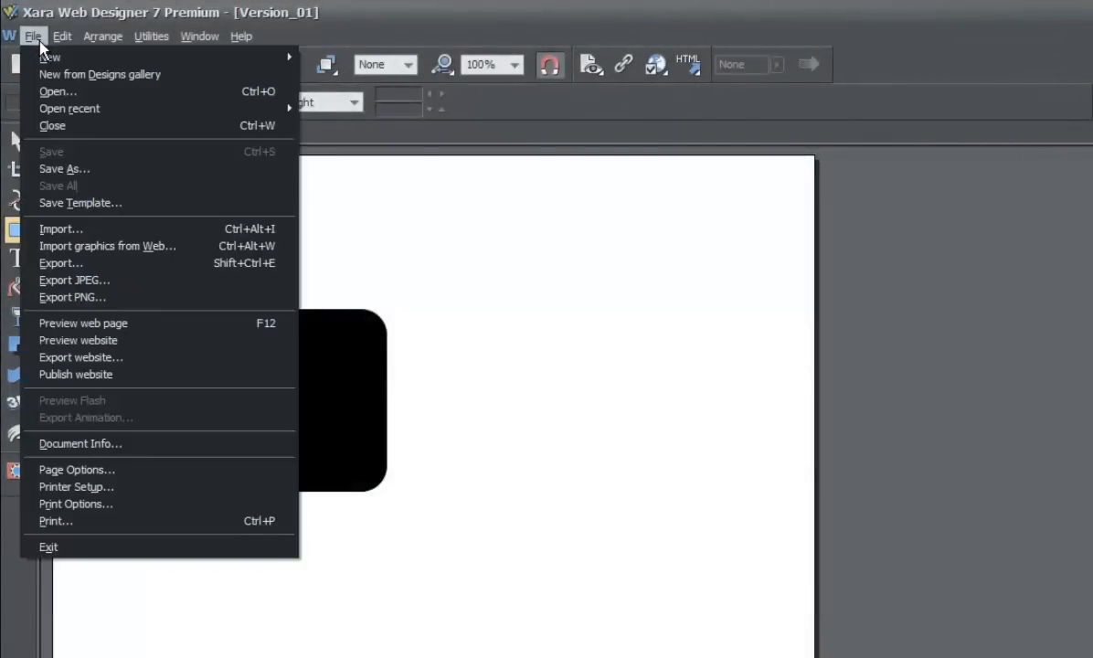
left_click(64, 94)
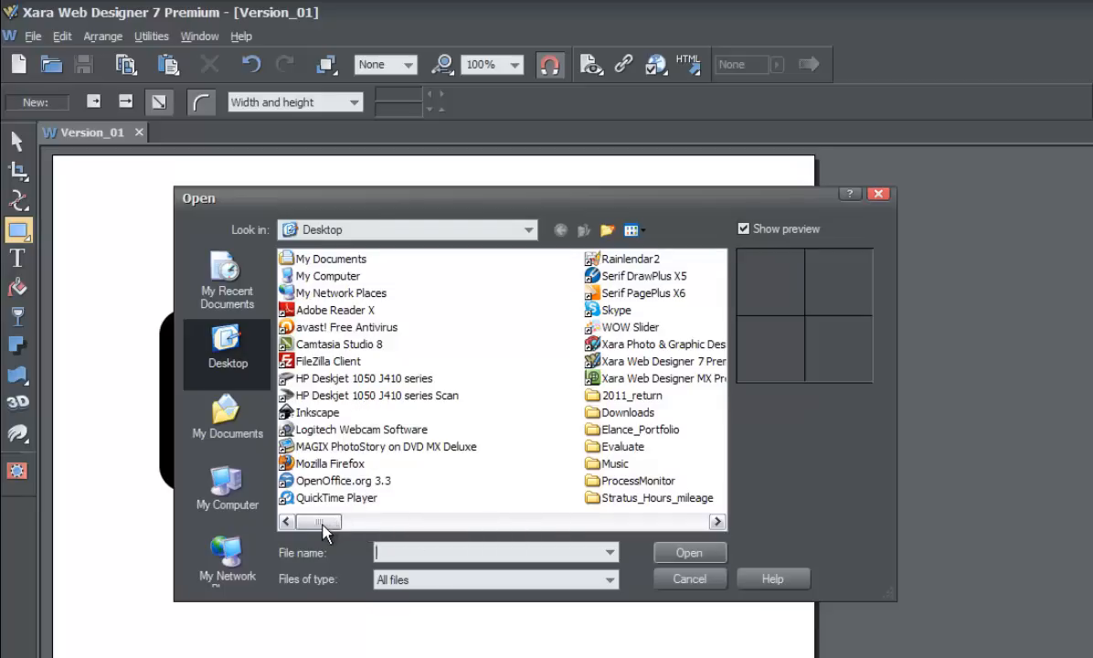
left_click_drag(322, 527, 650, 524)
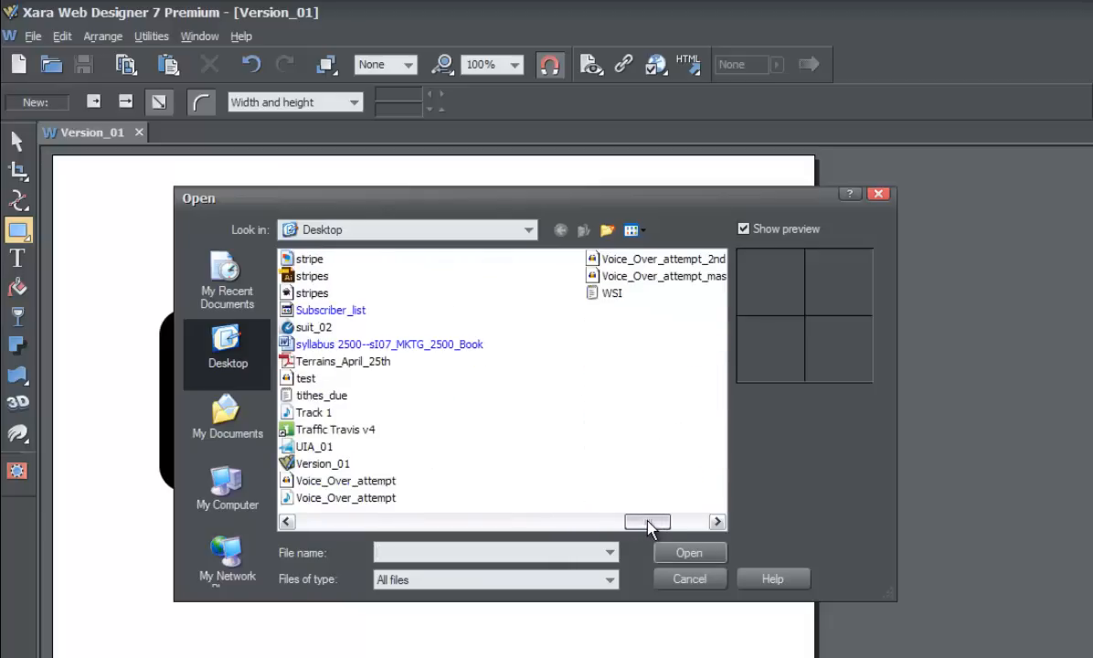
left_click(327, 467)
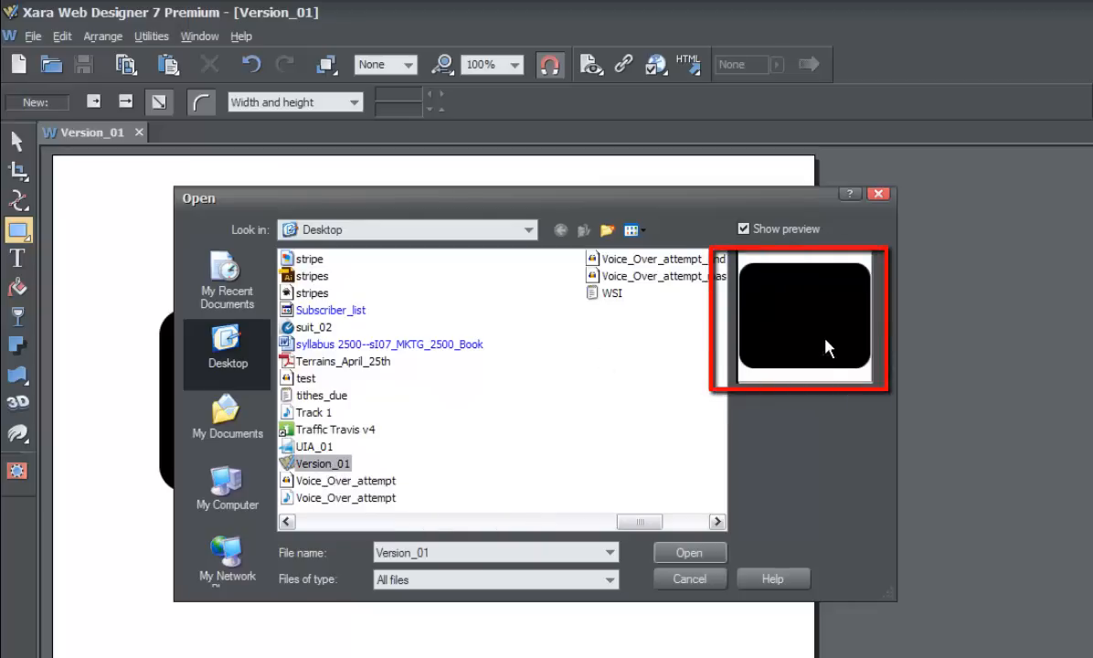
left_click_drag(674, 197, 941, 195)
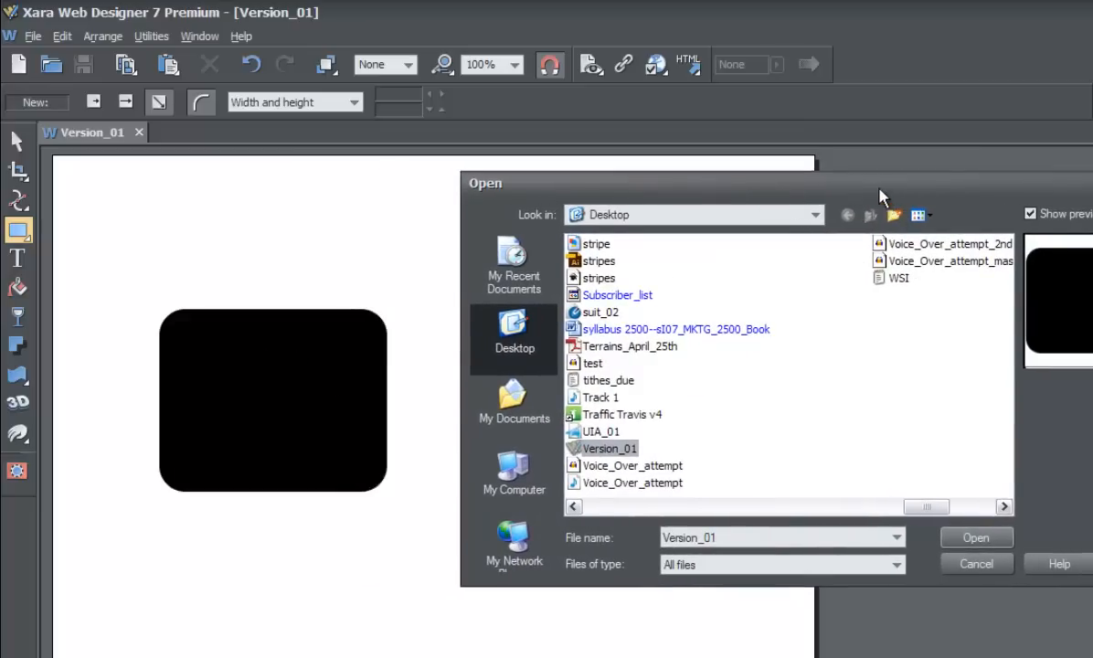
left_click_drag(878, 194, 853, 195)
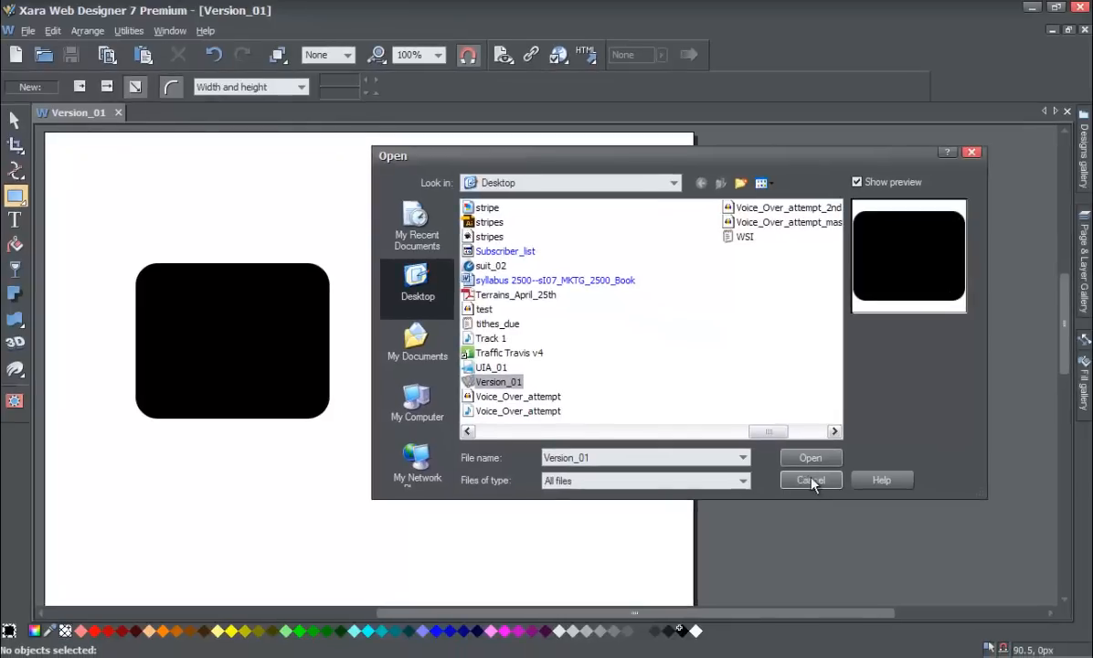
left_click(810, 481)
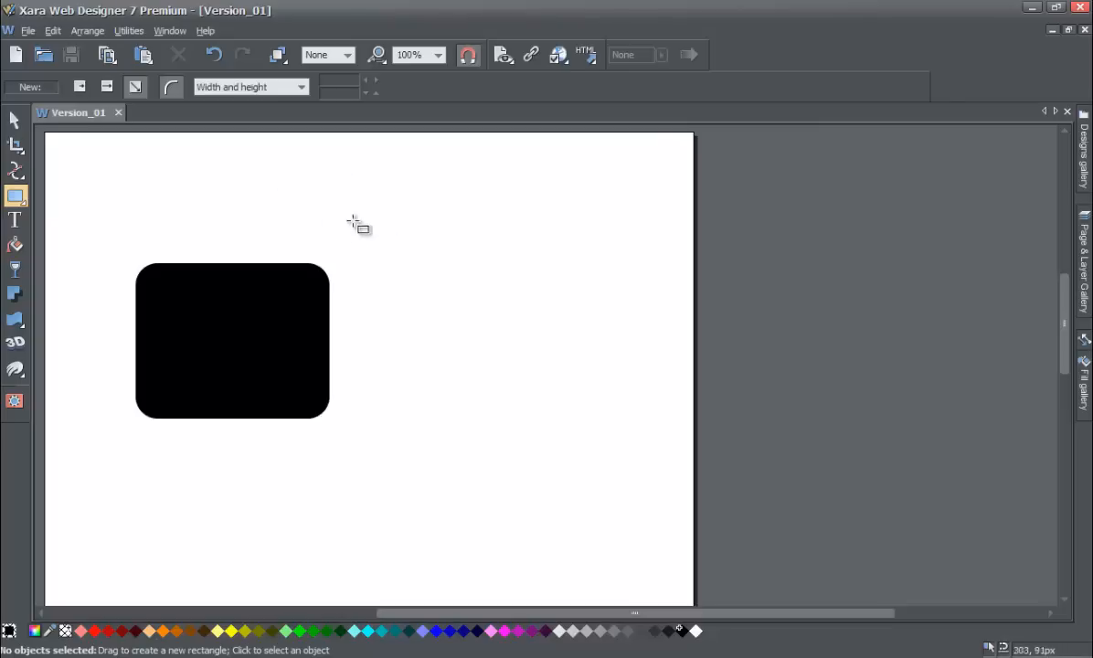
Draw a second rounded rectangle about 226 × 183 px to the right of the first.
left_click_drag(350, 246, 543, 403)
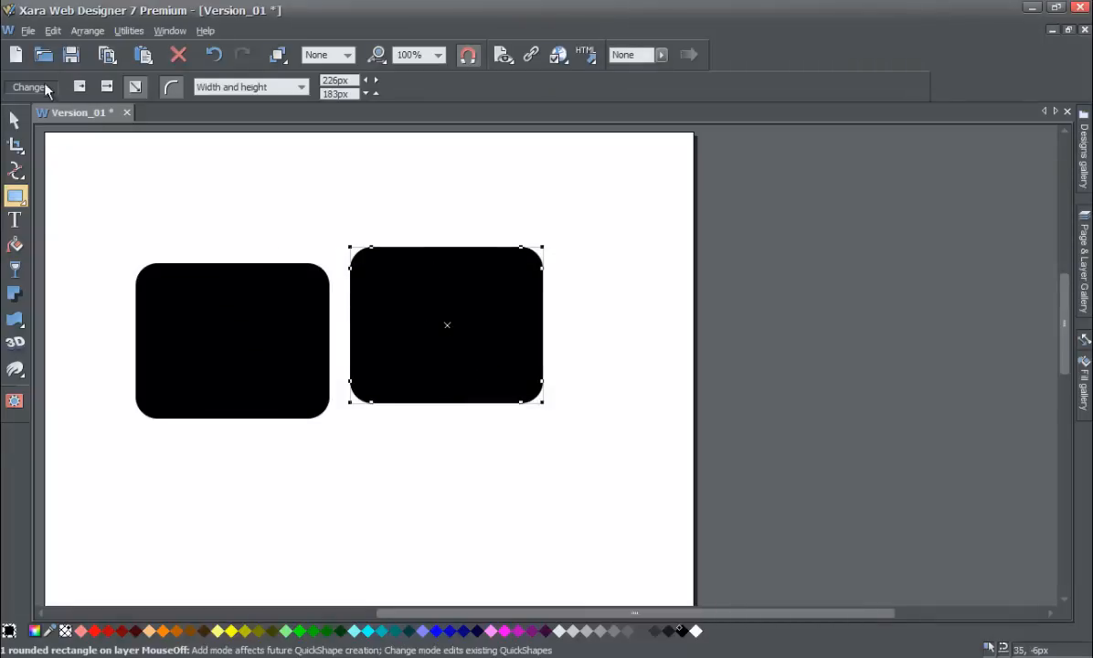
Save the document to the Desktop as Version_02.
left_click(28, 30)
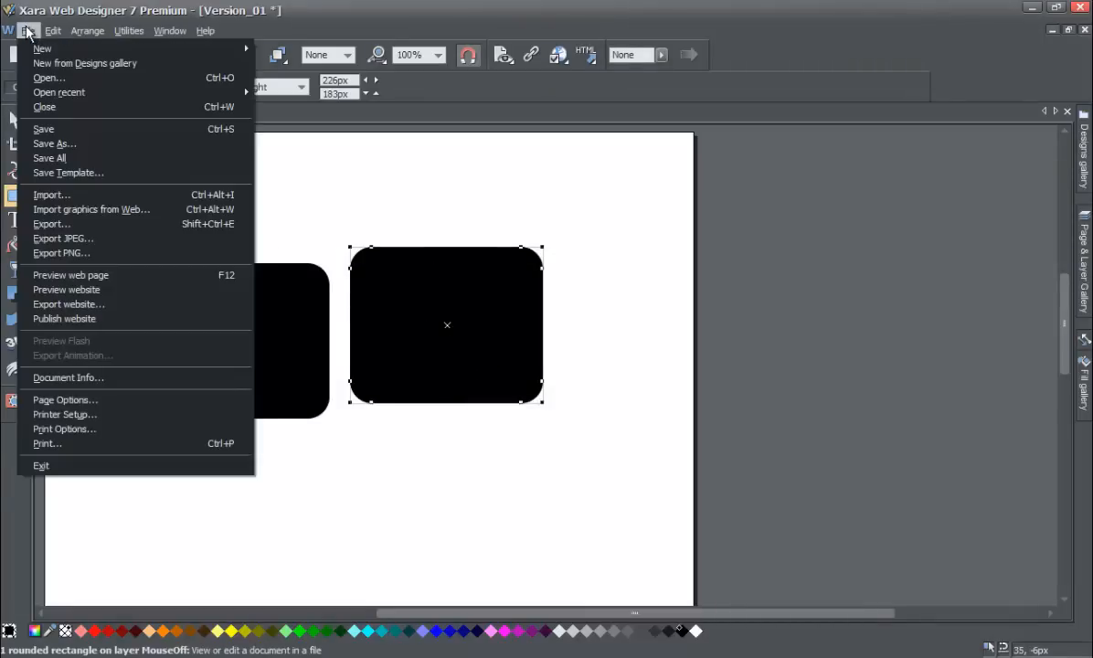
left_click(72, 144)
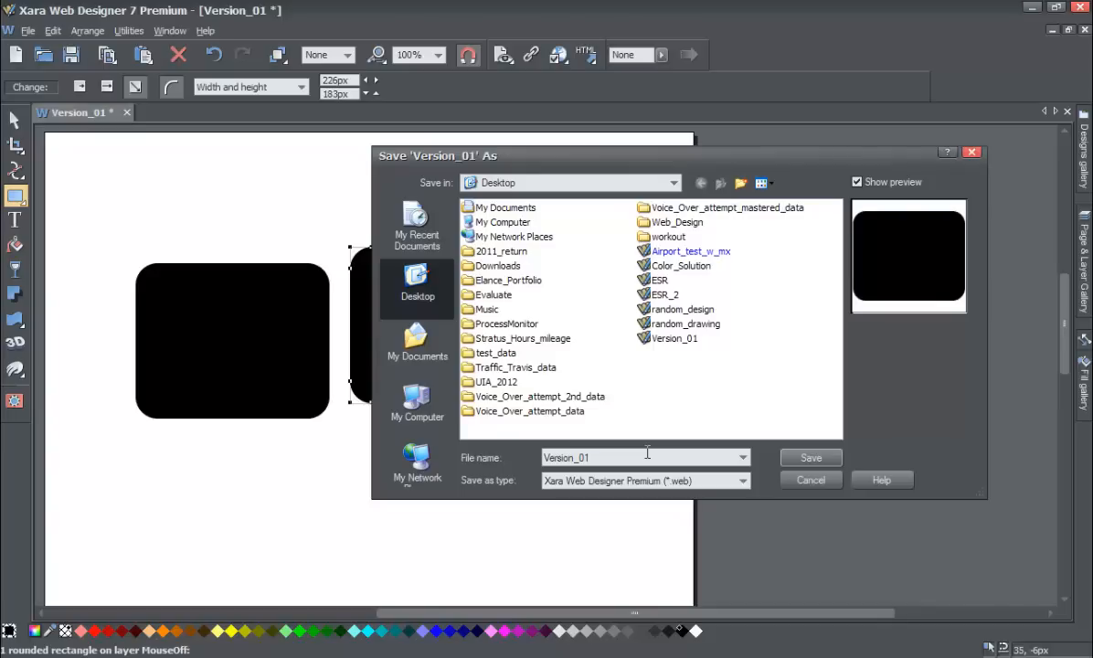
key("BackSpace")
type("2")
left_click(803, 458)
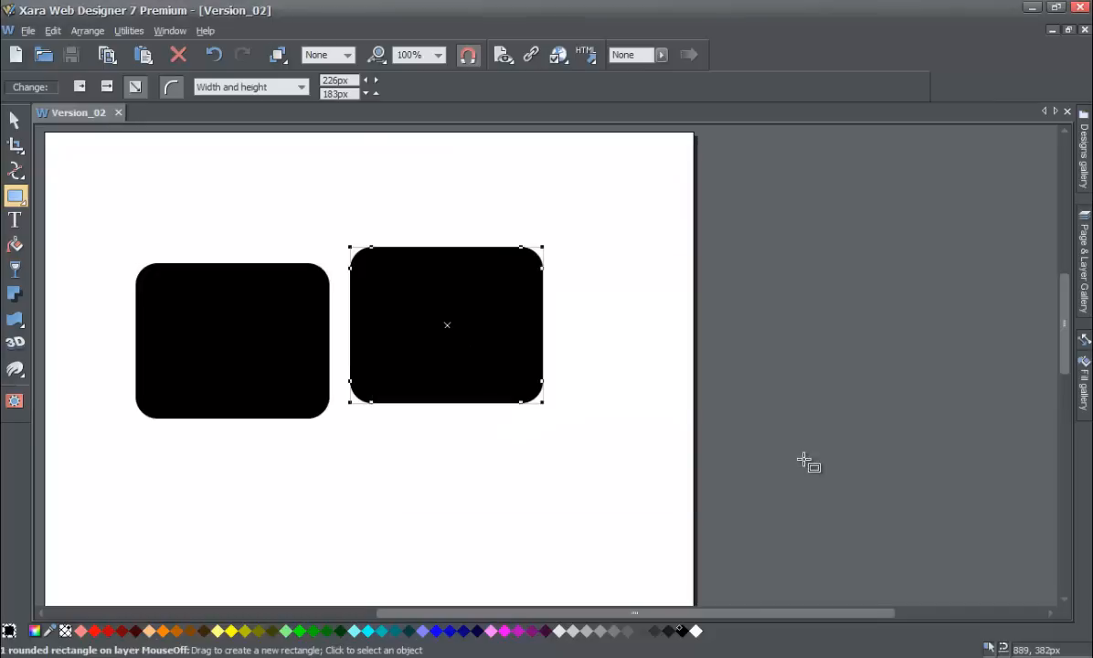
Browse the Open dialog to compare the Version_01 and Version_02 file previews on the Desktop, then cancel.
left_click(27, 30)
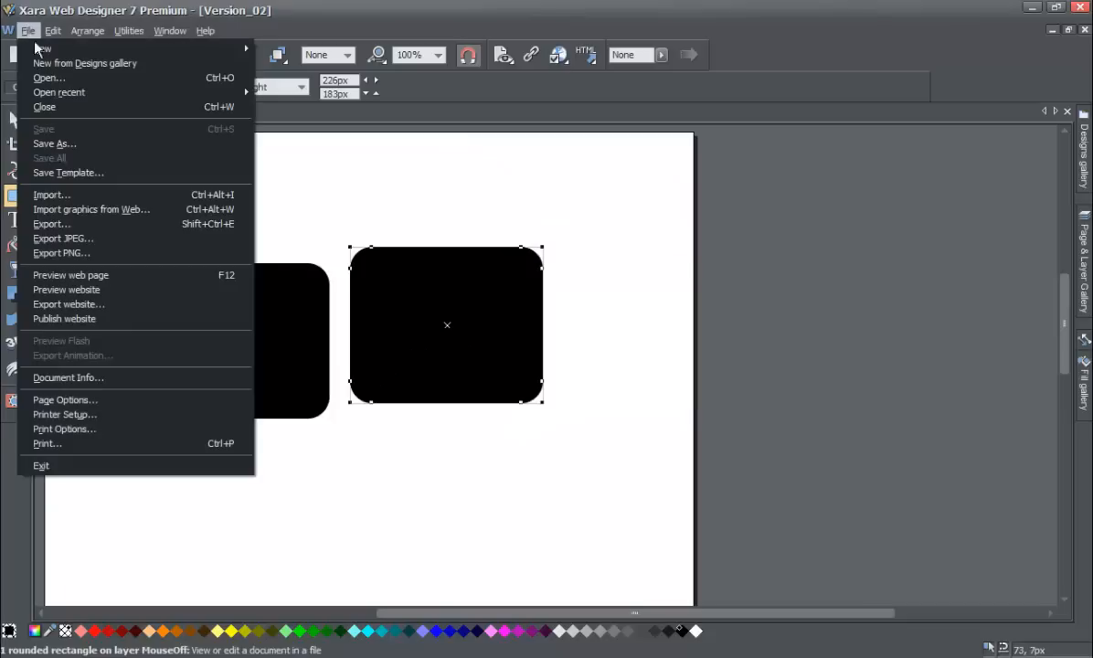
left_click(48, 77)
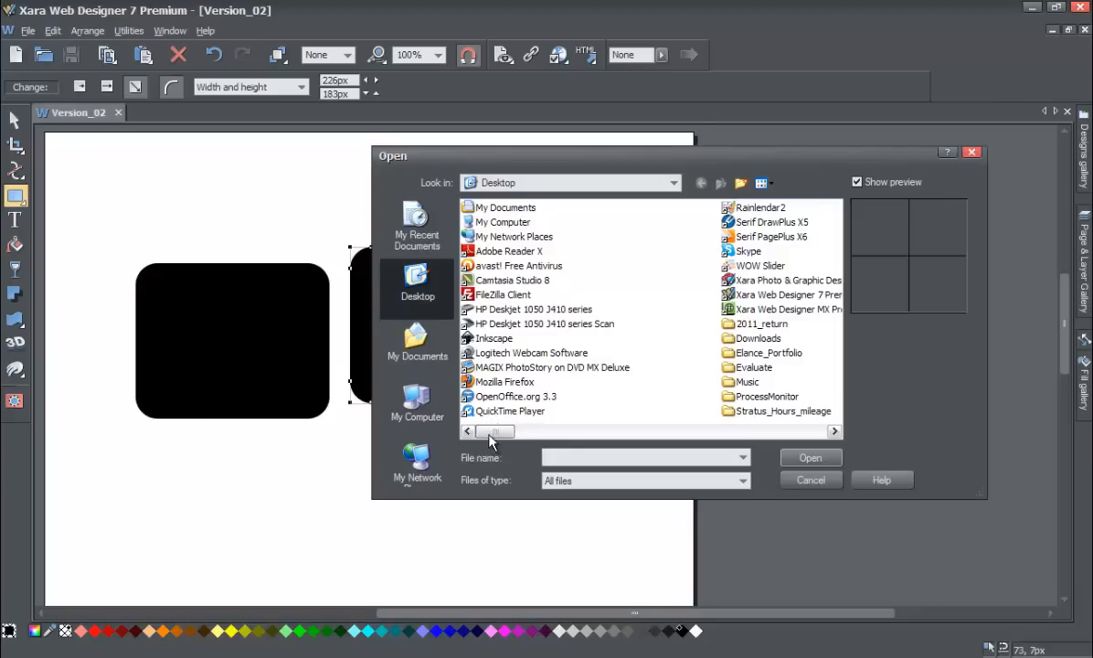
left_click_drag(495, 429, 782, 431)
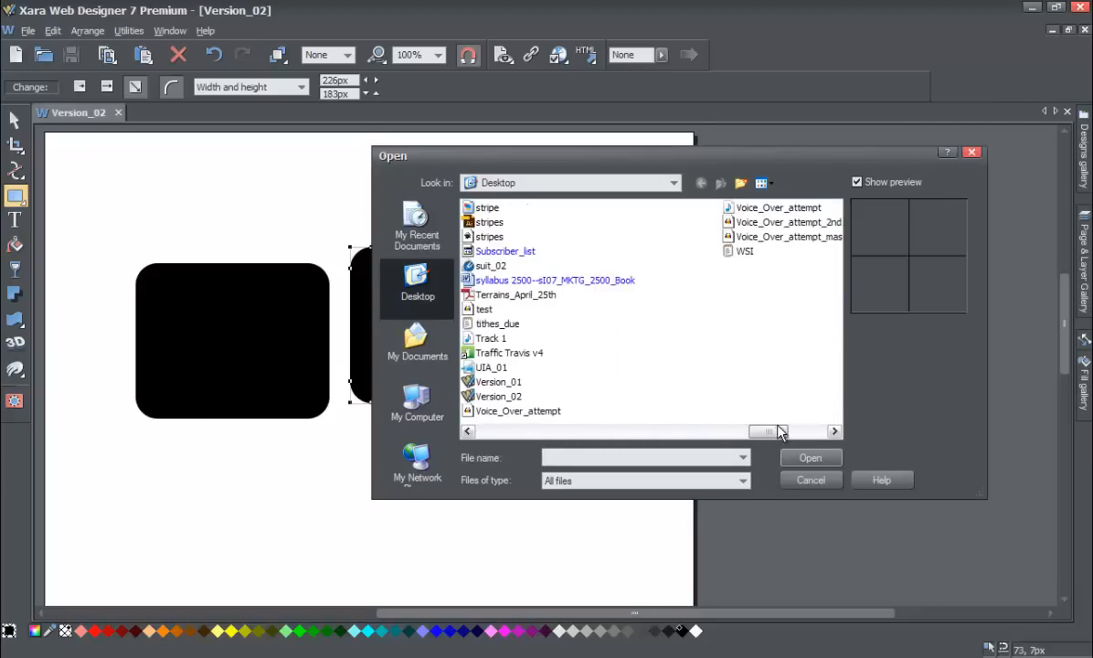
left_click(501, 399)
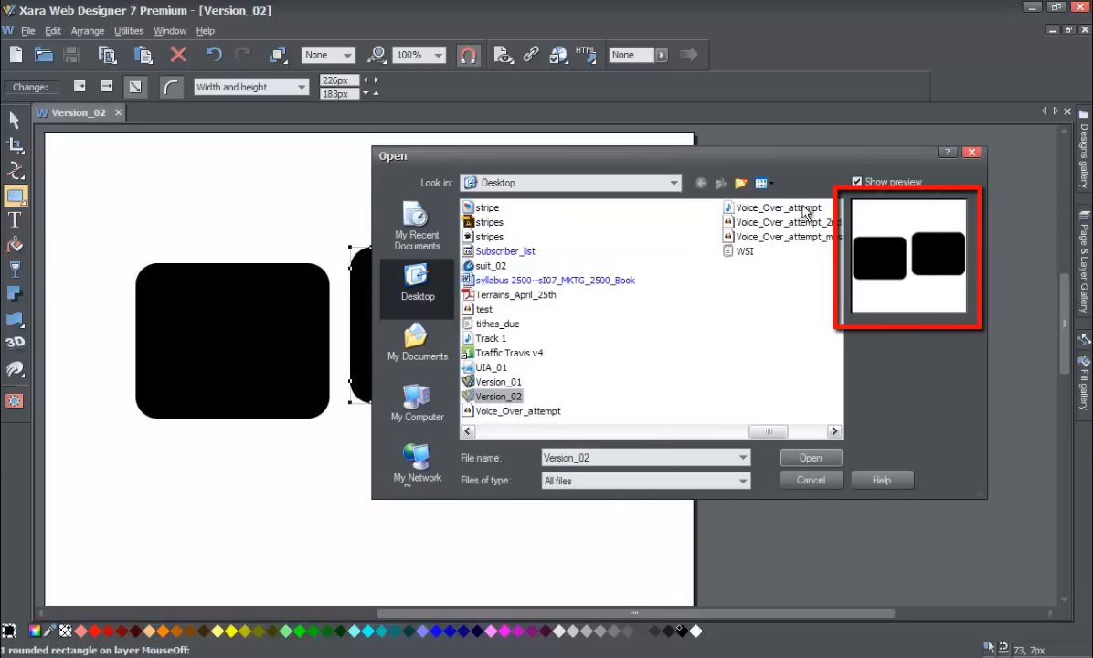
mouse_move(722, 164)
left_mouse_down()
mouse_move(829, 191)
mouse_move(891, 179)
mouse_move(699, 169)
left_mouse_up()
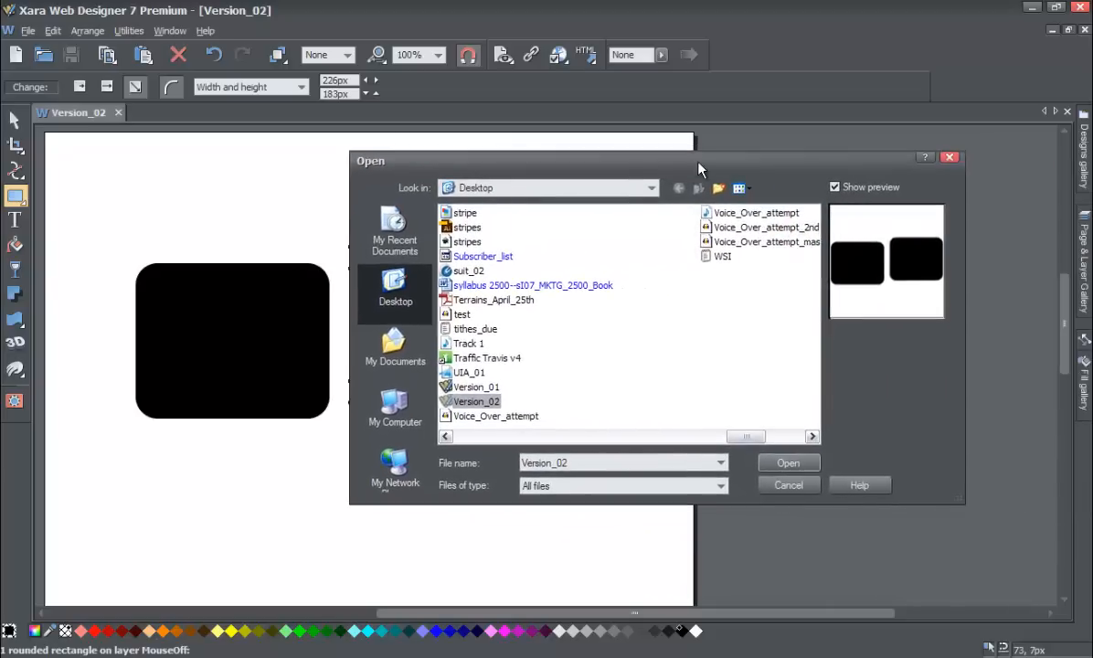
left_click(473, 387)
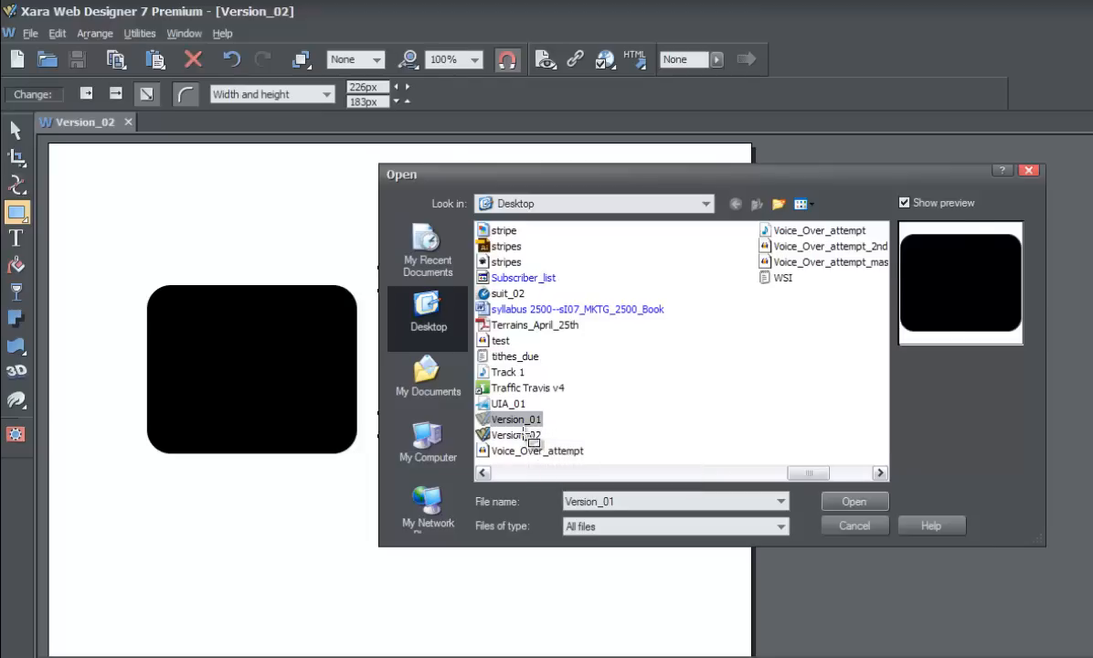
left_click(525, 436)
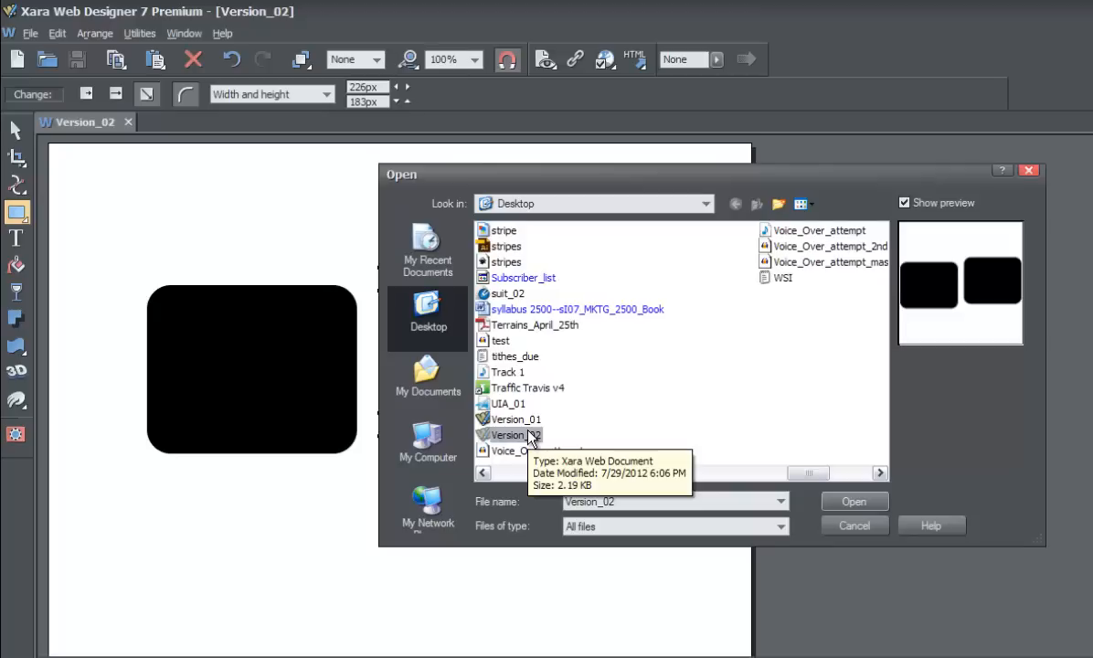
left_click(852, 526)
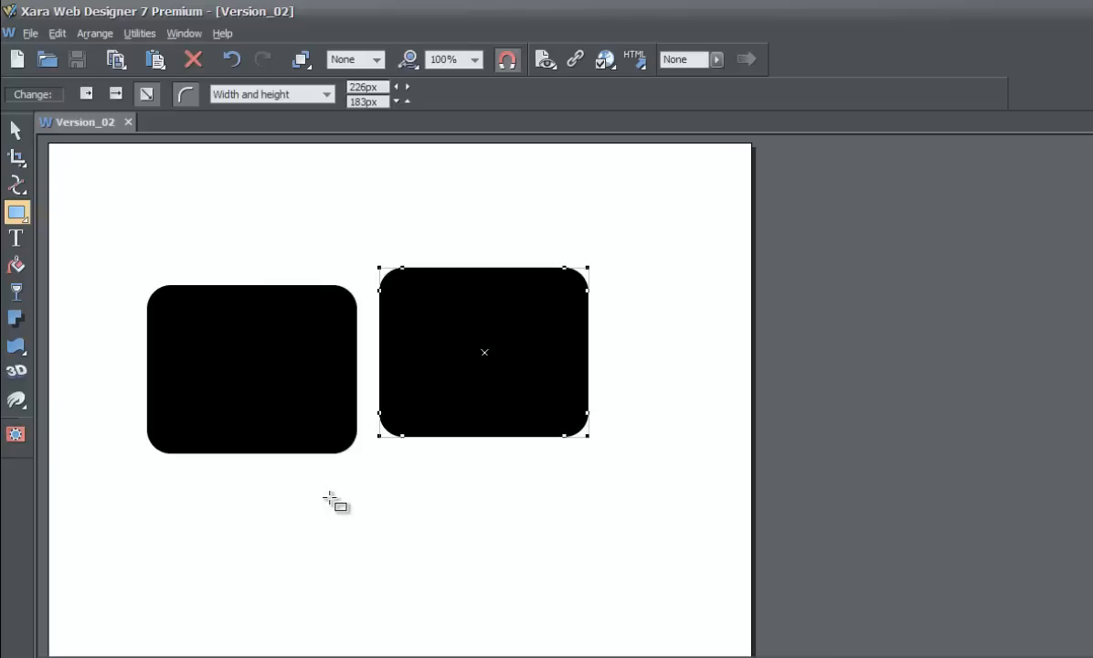
Draw three more rounded rectangles below the first two, the last two about 117 × 117 px and 66 × 44 px, and save the document.
left_click_drag(326, 495, 478, 628)
mouse_move(518, 476)
left_mouse_down()
mouse_move(564, 554)
mouse_move(626, 583)
left_mouse_up()
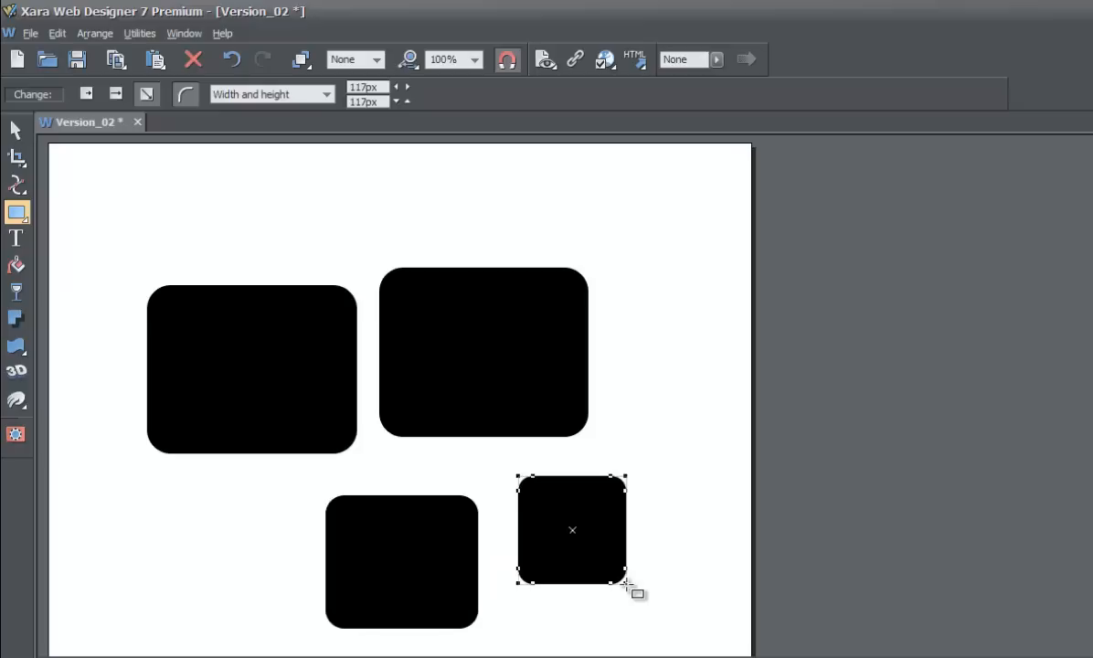
left_click_drag(197, 502, 259, 542)
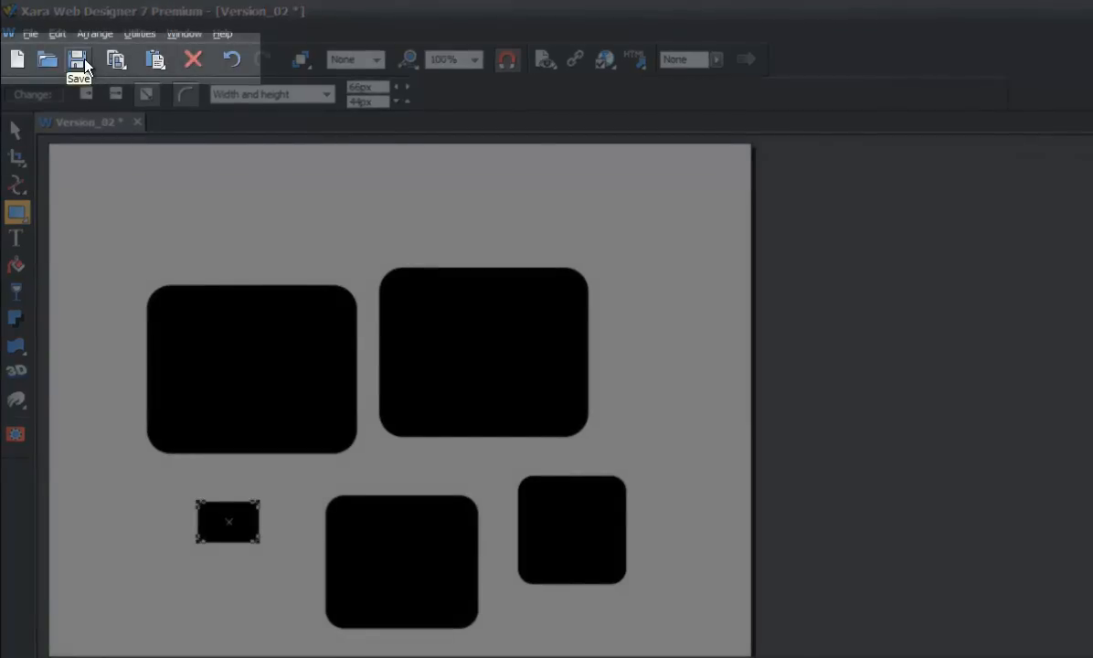
left_click(79, 60)
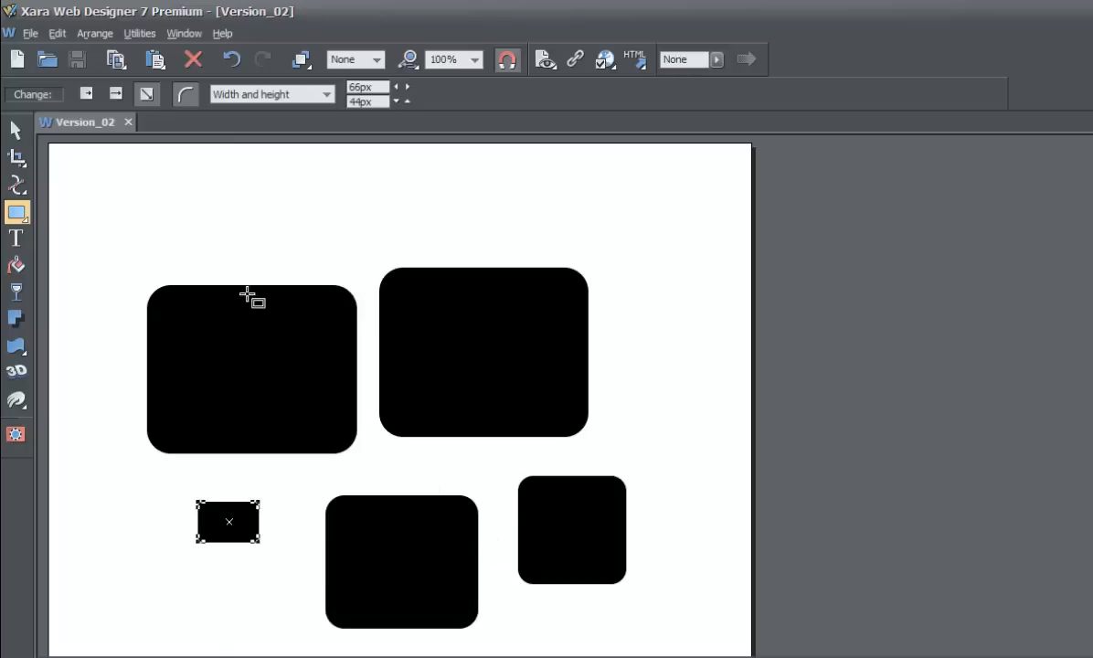
Preview the Version_02 file in the Open dialog on the Desktop, then cancel.
left_click(30, 34)
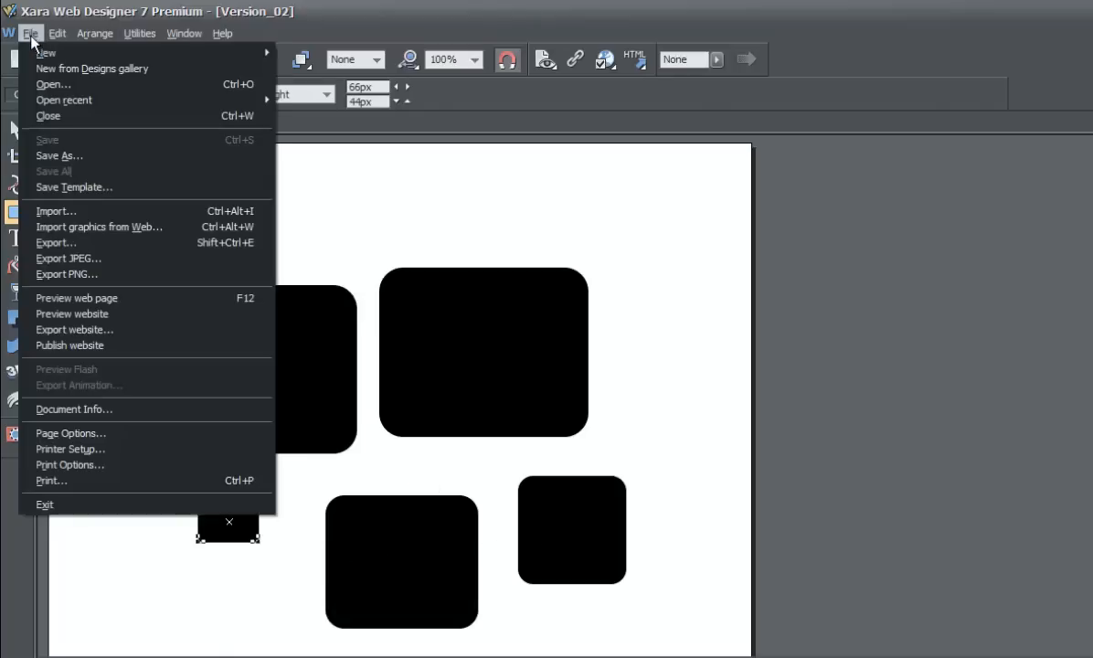
left_click(54, 82)
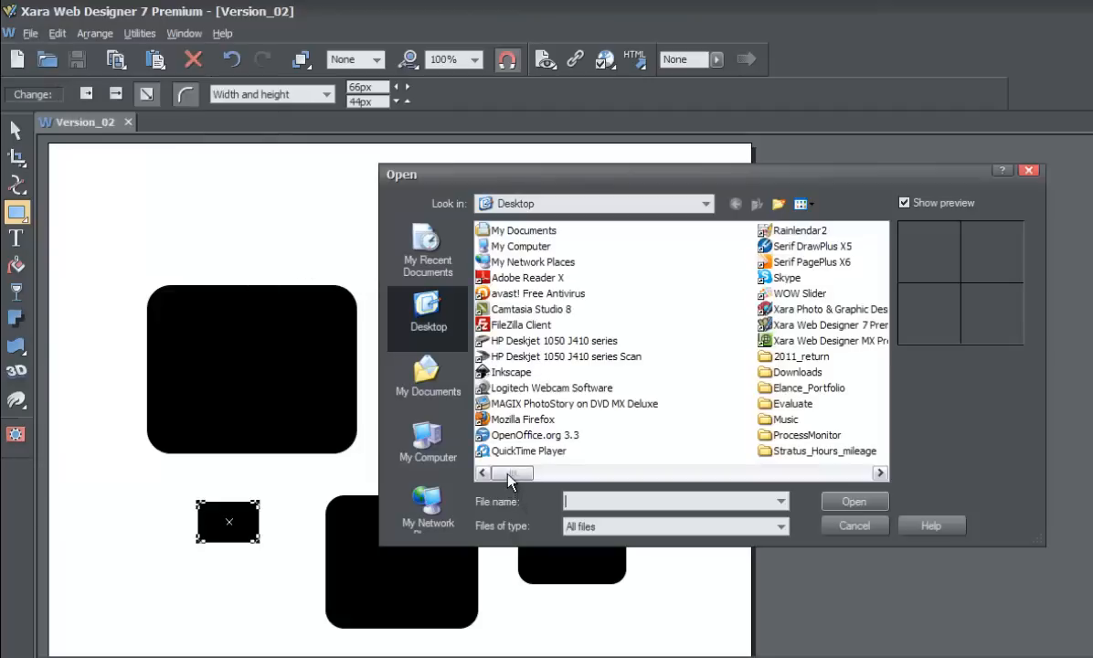
left_click_drag(514, 472, 802, 491)
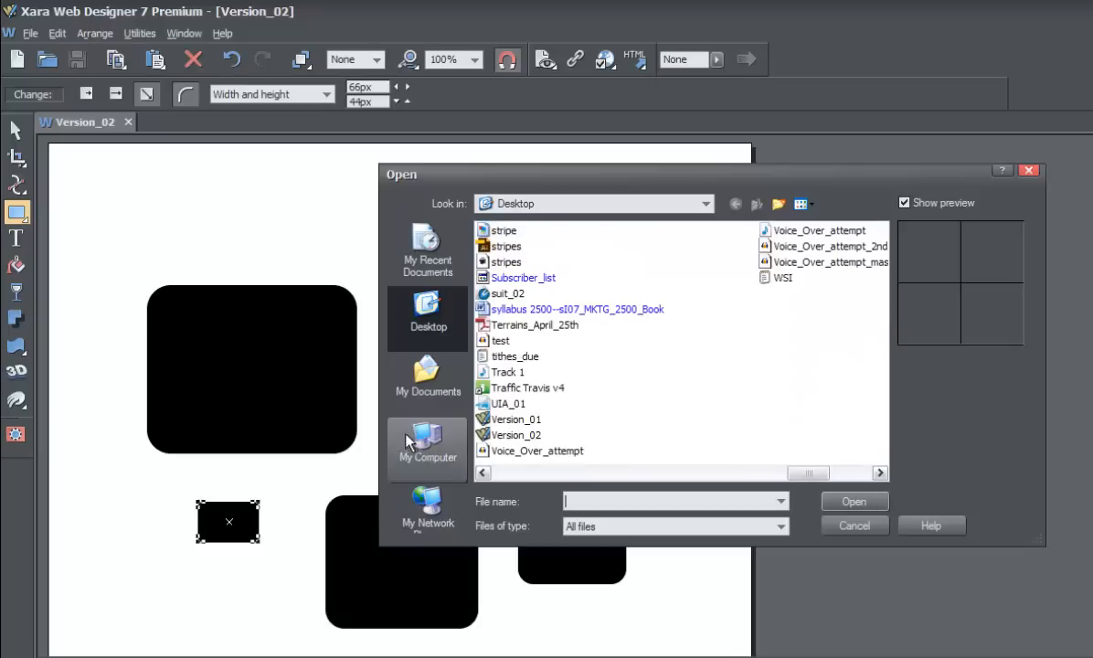
left_click(534, 439)
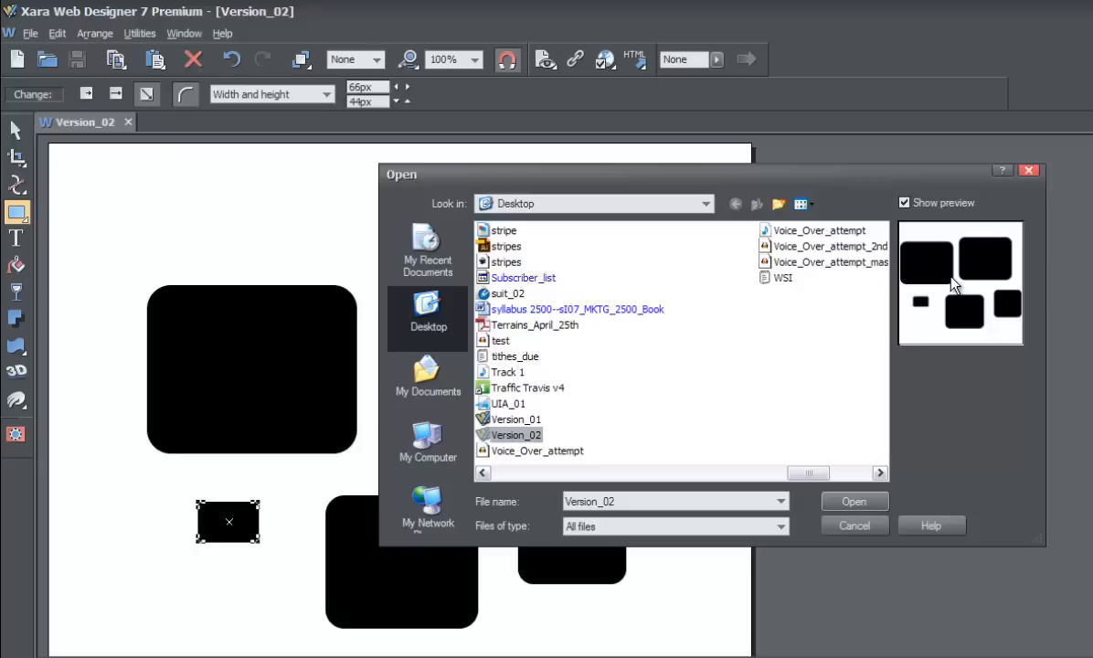
left_click(859, 528)
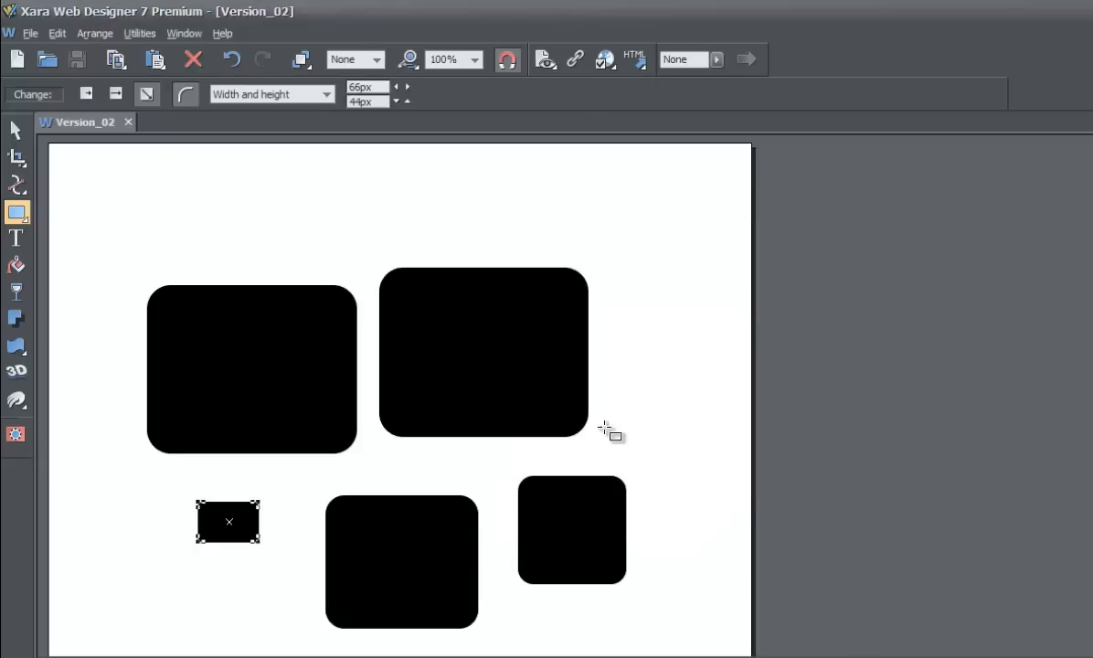
Move the upper right rectangle up and to the right with the Selector tool, and save the document.
left_click(15, 131)
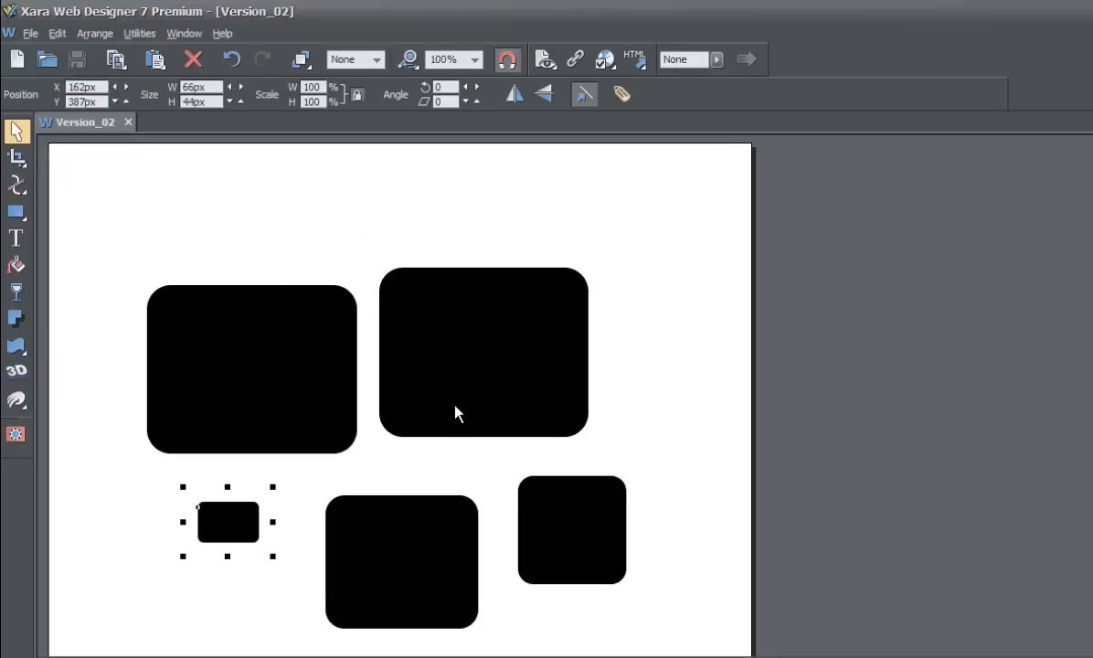
left_click(473, 338)
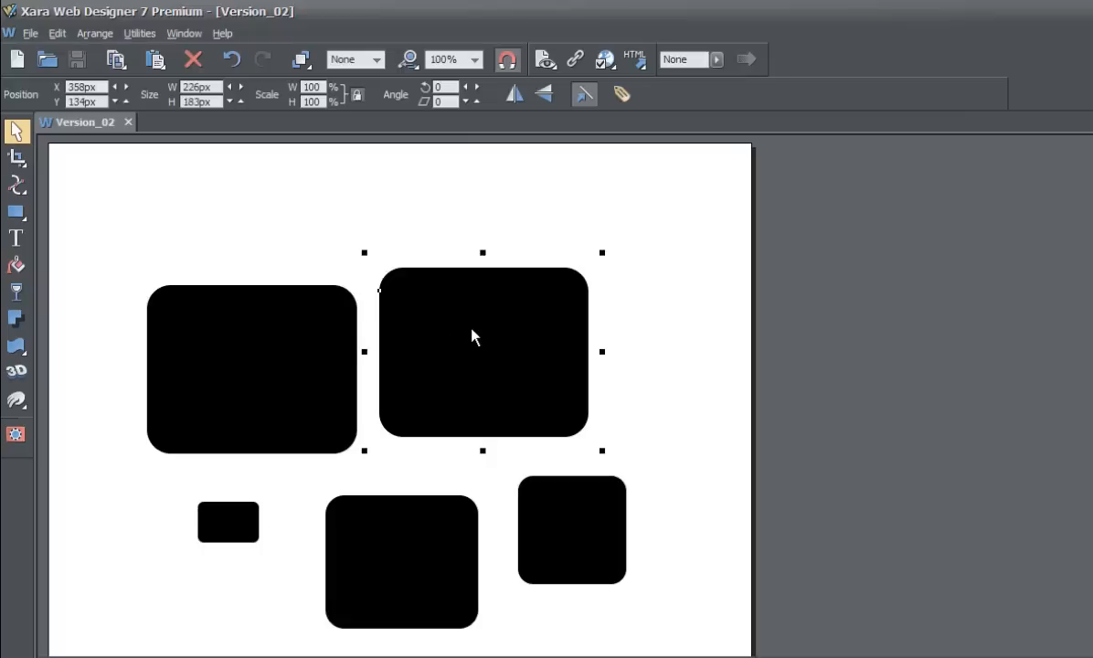
left_click_drag(473, 338, 532, 275)
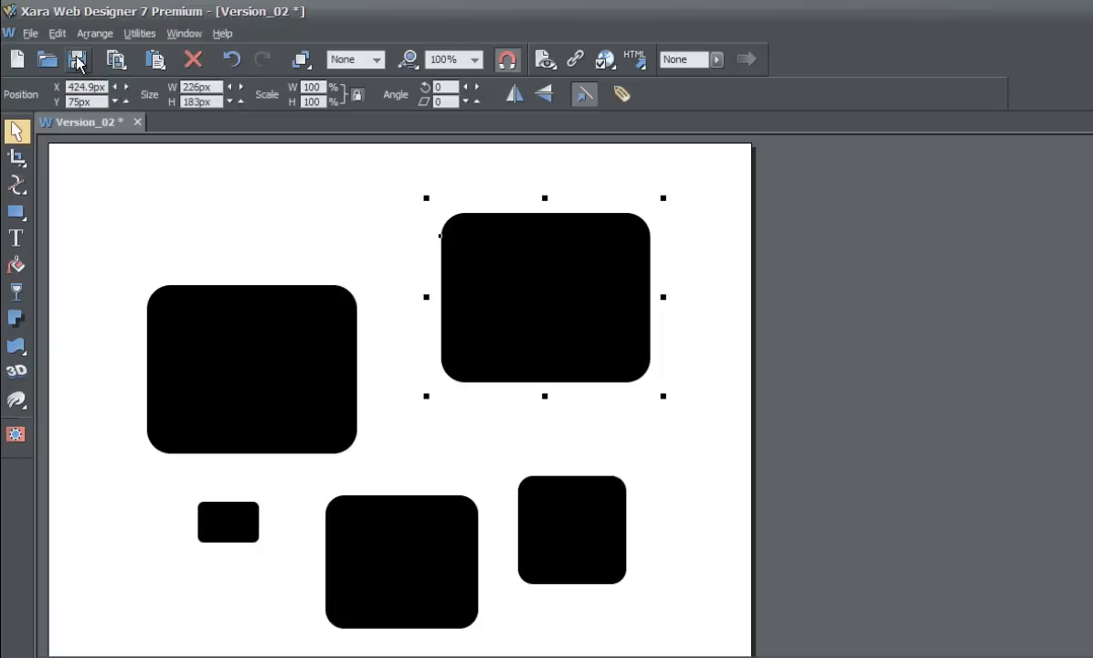
key("ctrl+s")
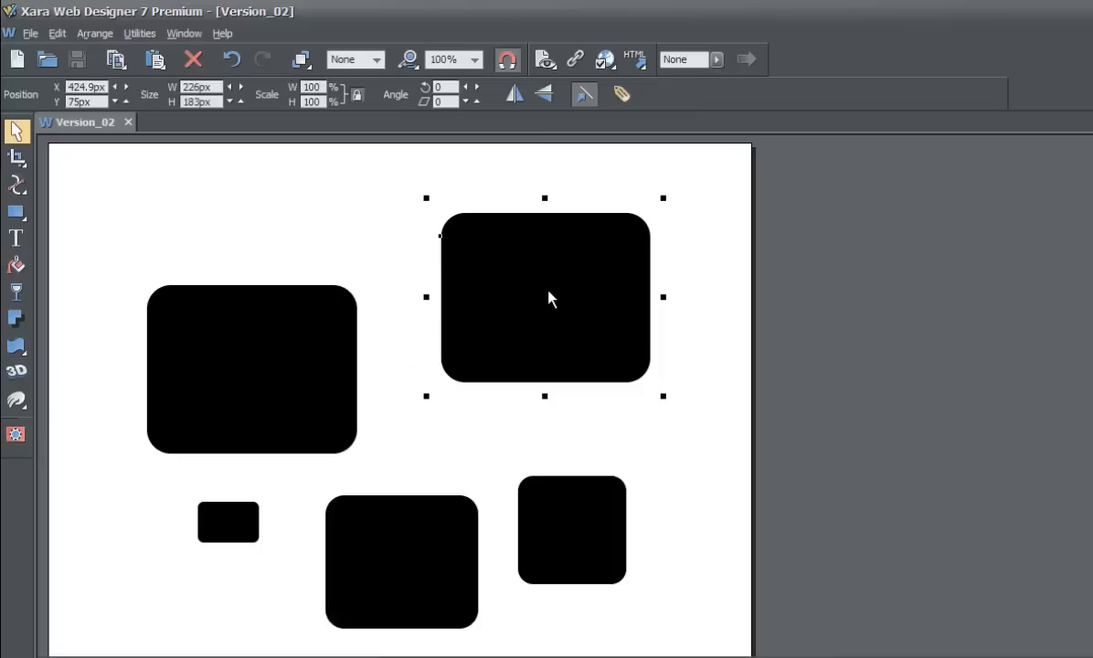
Save the document to the Desktop as Version_03.
left_click(390, 253)
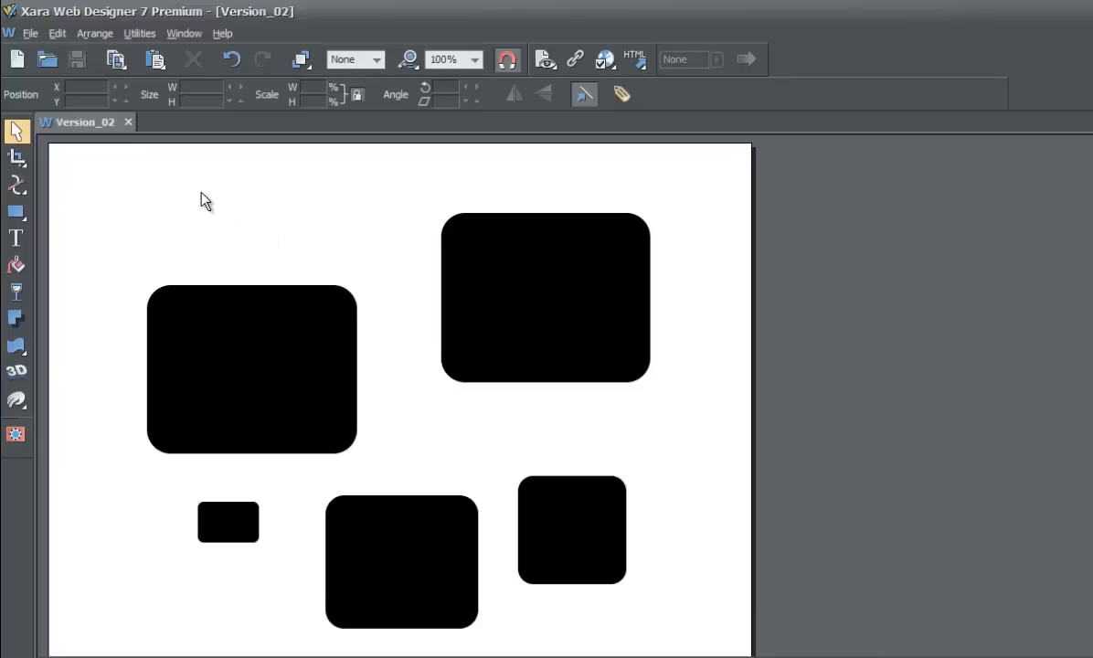
left_click(30, 33)
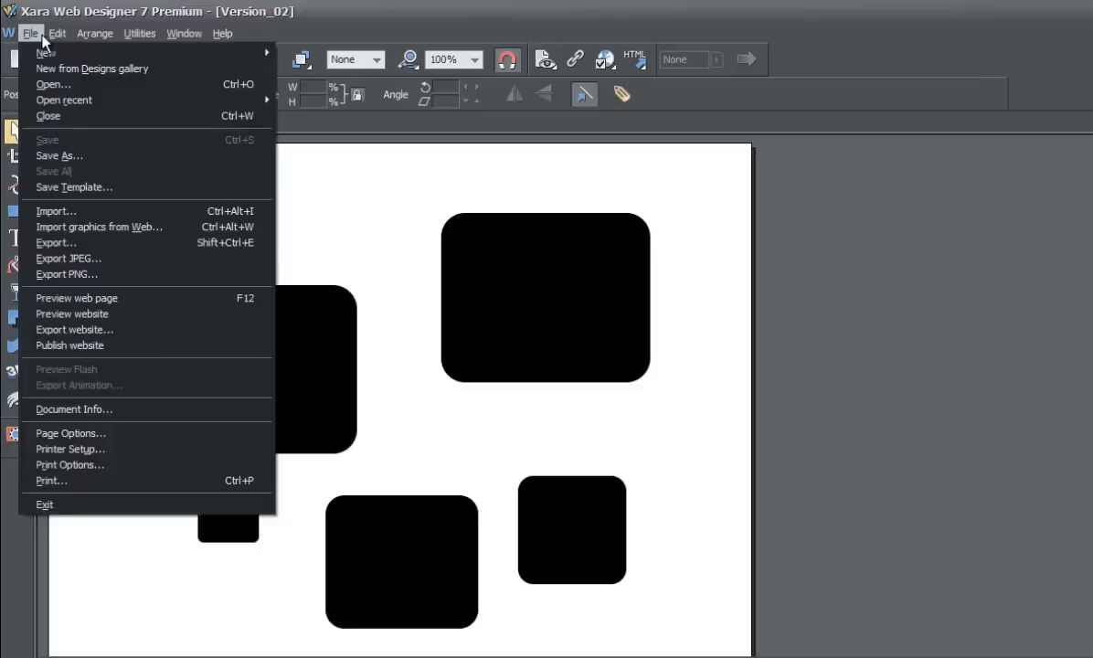
left_click(87, 154)
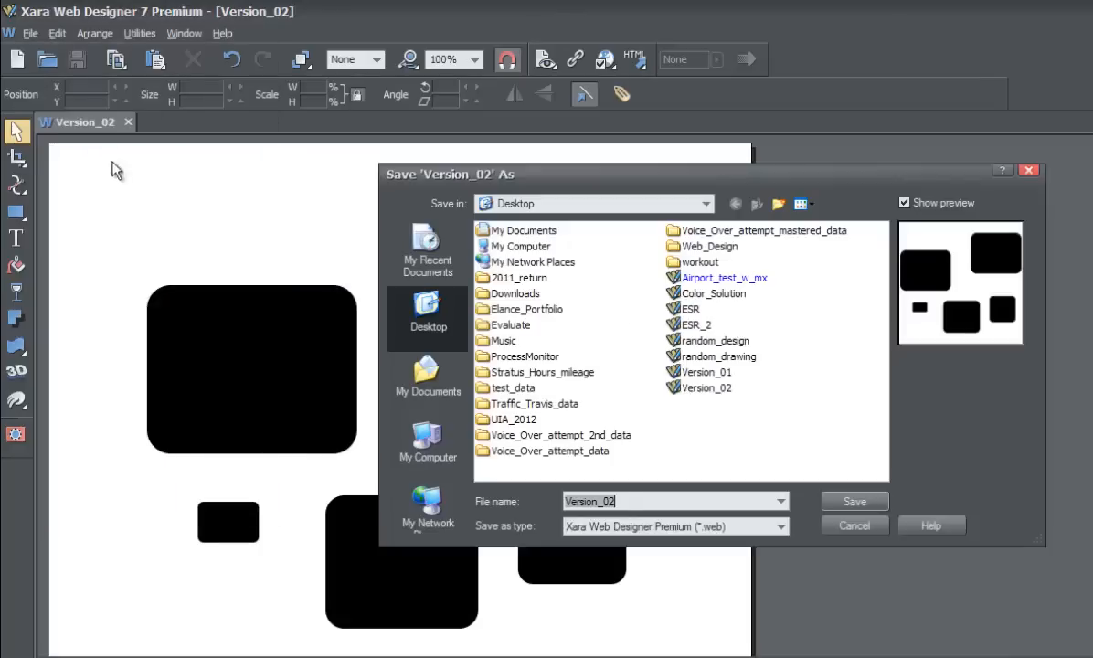
left_click(650, 497)
key("BackSpace")
type("3")
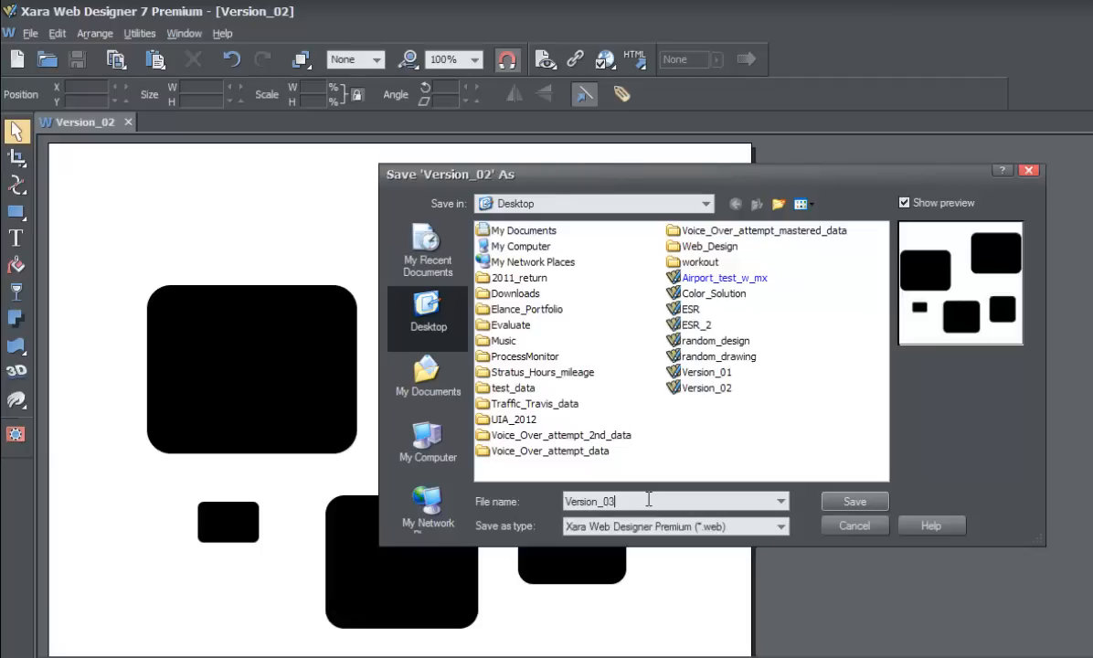
left_click(841, 505)
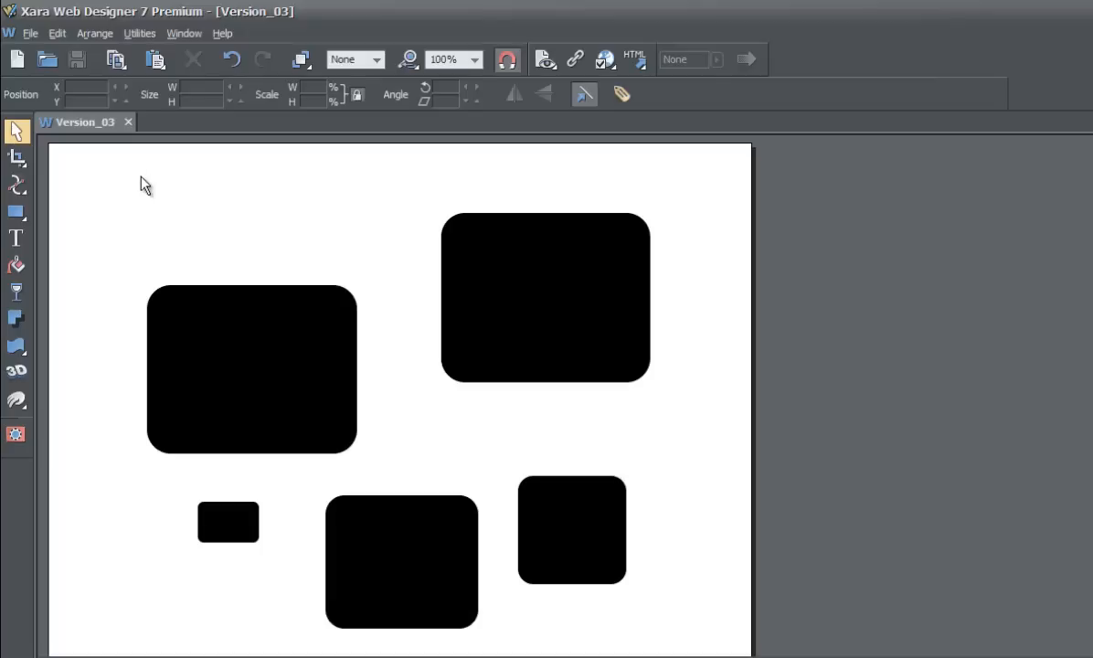
Move the upper right rectangle up and to the left, and save the document.
left_click(484, 312)
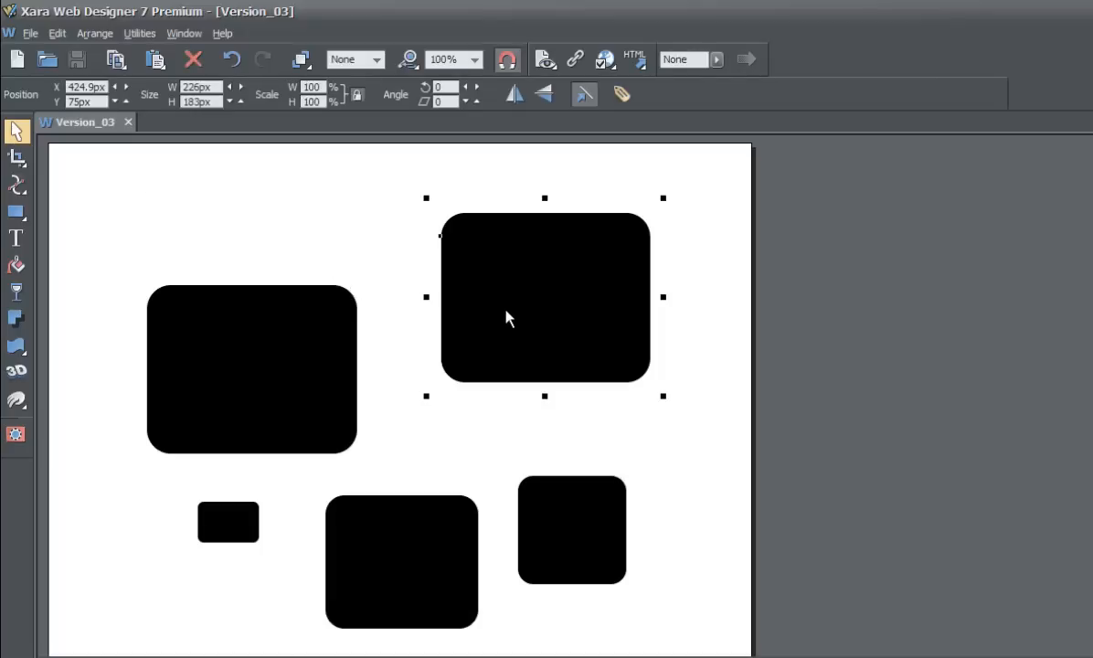
left_click_drag(517, 297, 448, 256)
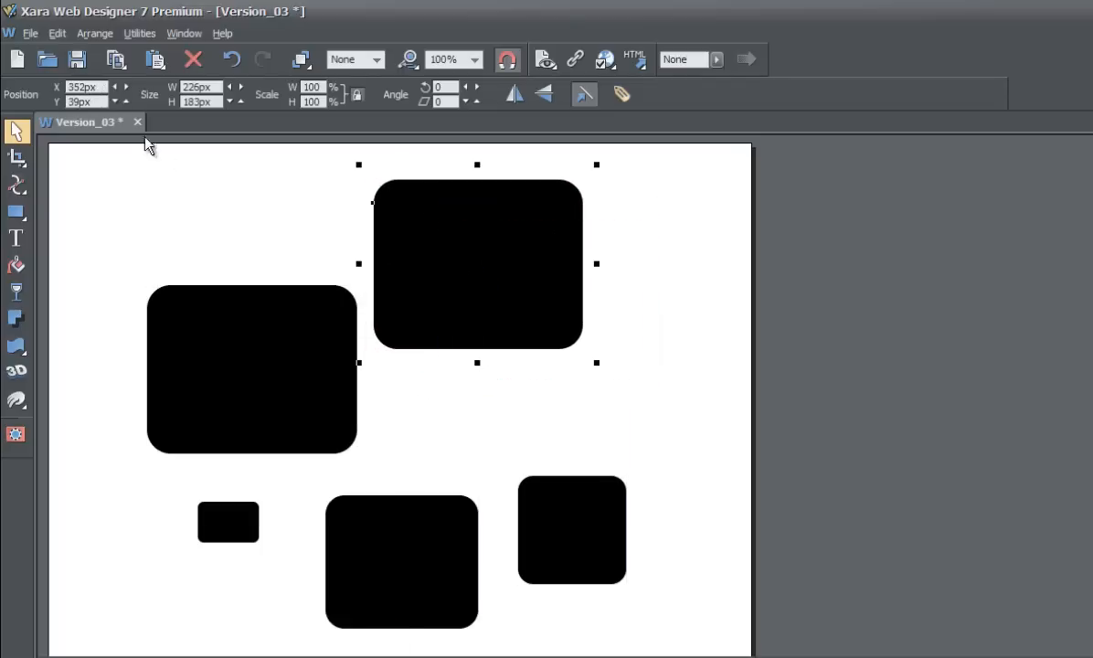
left_click(30, 32)
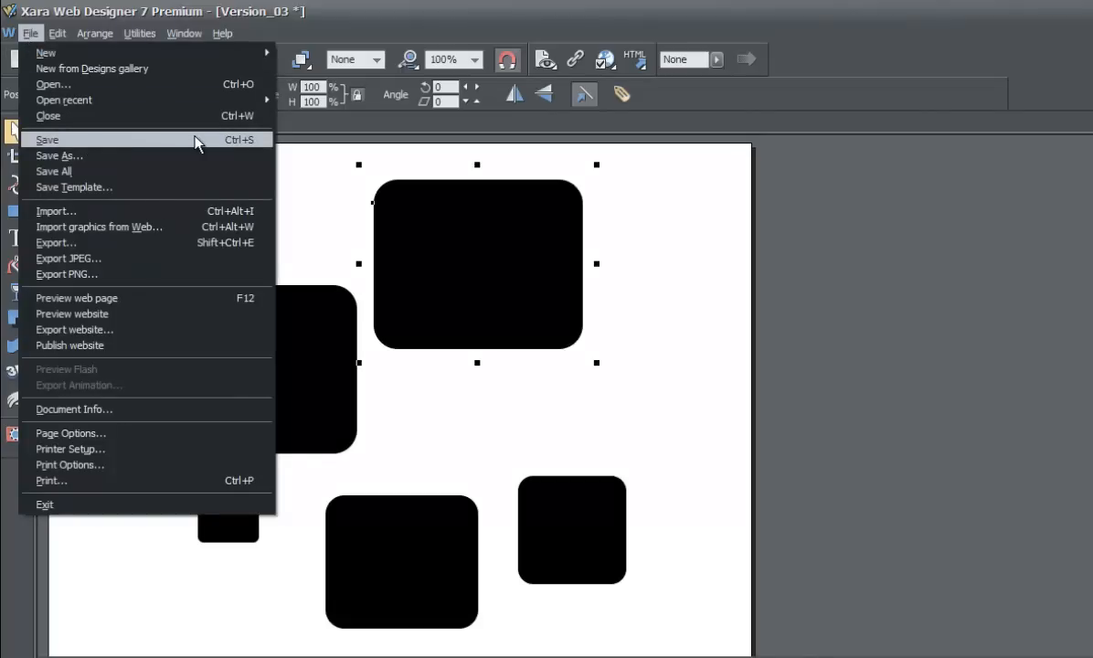
left_click(125, 146)
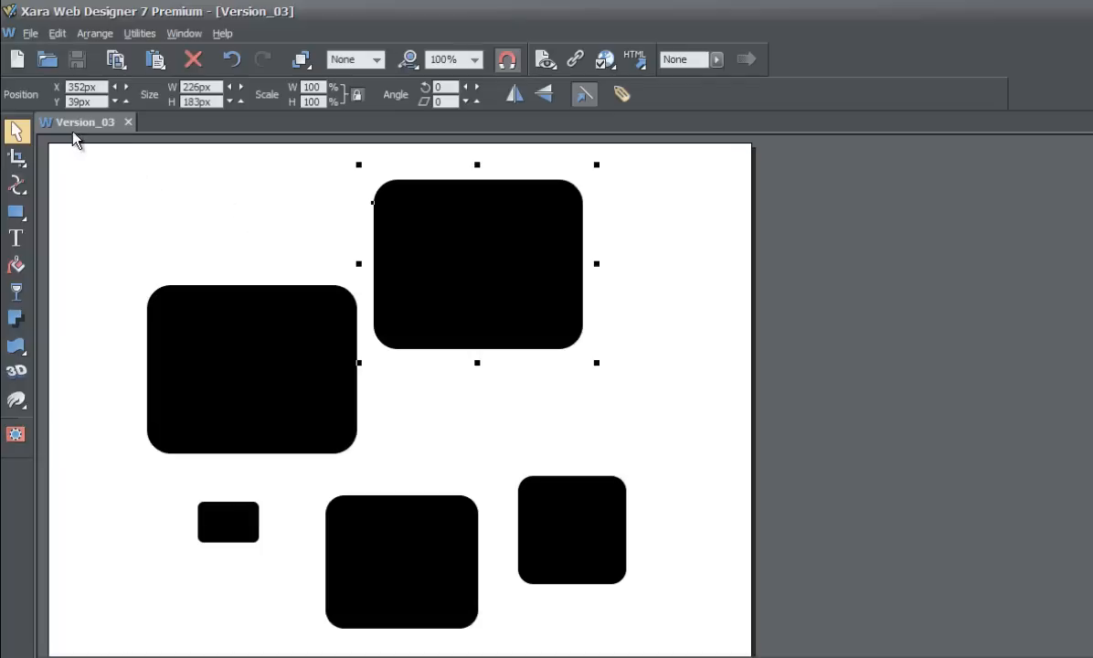
left_click(36, 35)
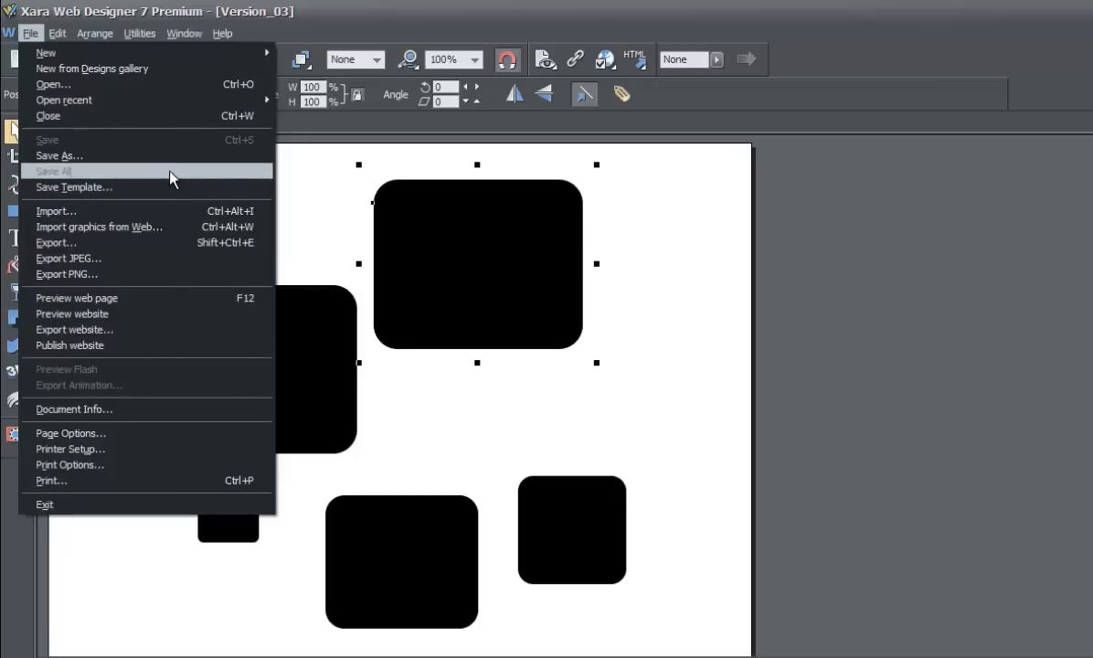
left_click(296, 202)
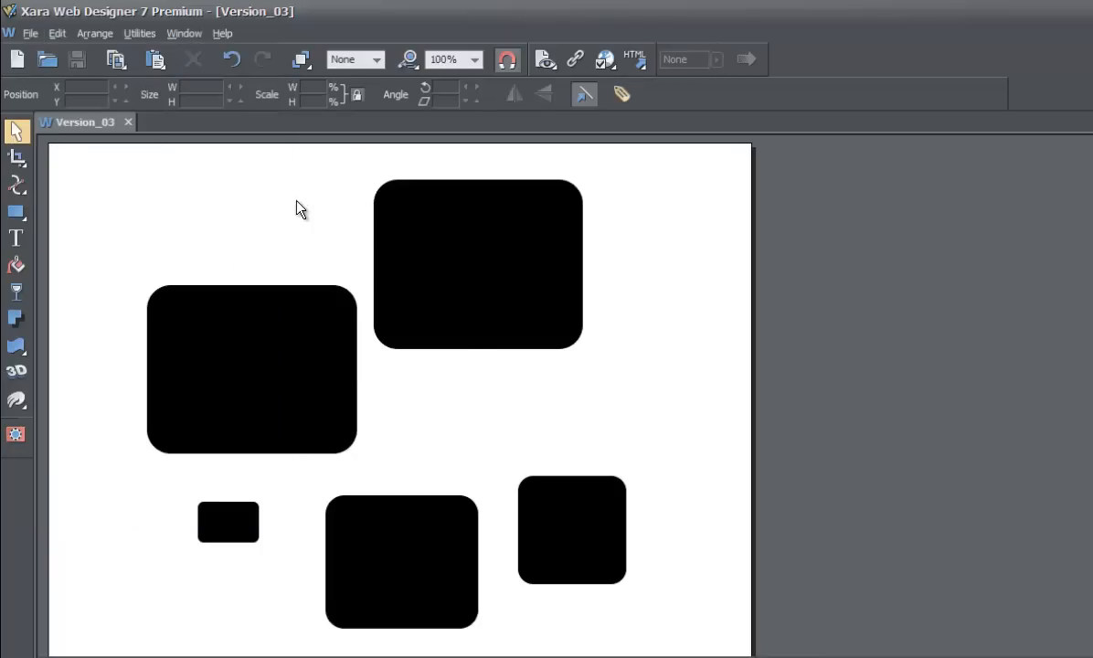